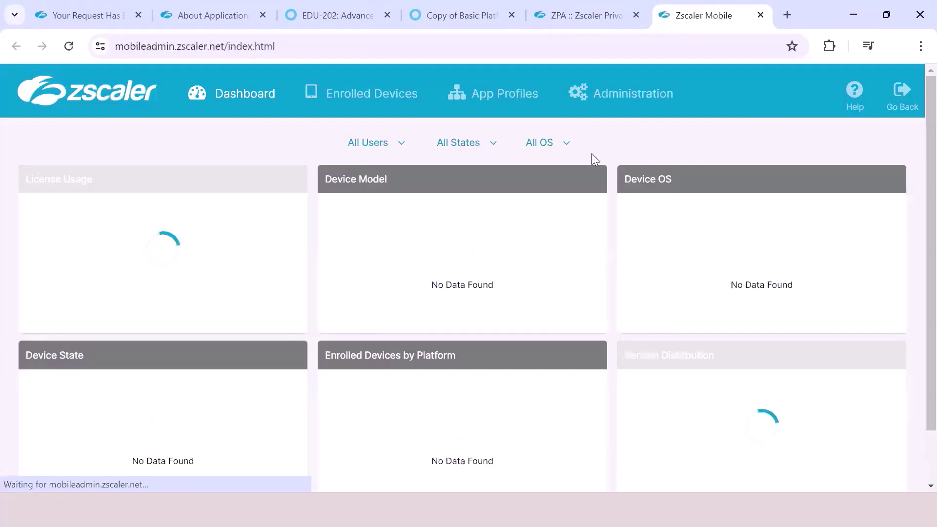
Open the Zscaler Service Entitlement settings in the administration area.
left_click(646, 95)
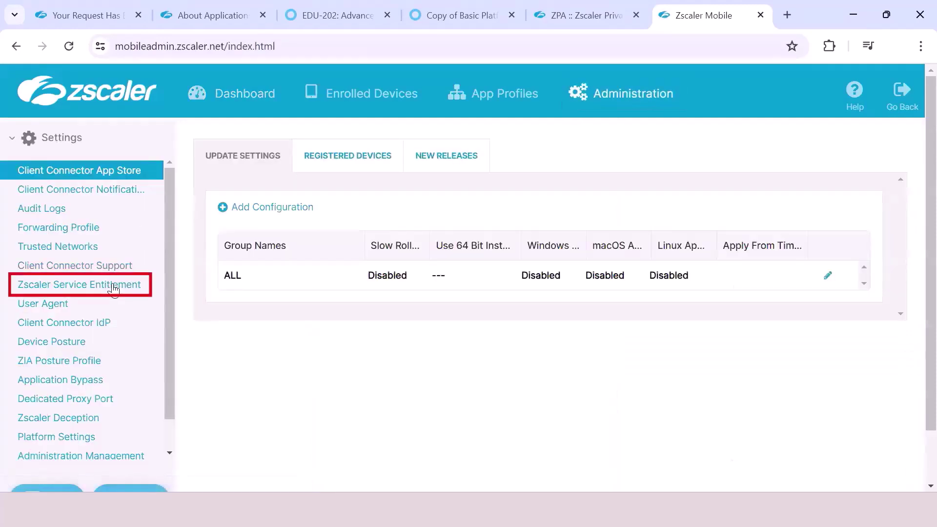
left_click(114, 289)
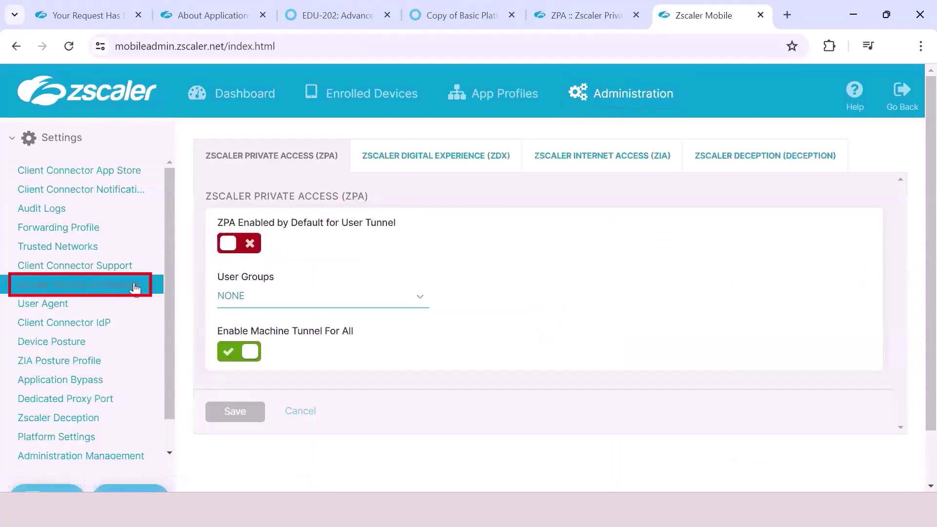
Select the Service Admin user group for the ZPA entitlement and clear that selection again.
left_click(382, 301)
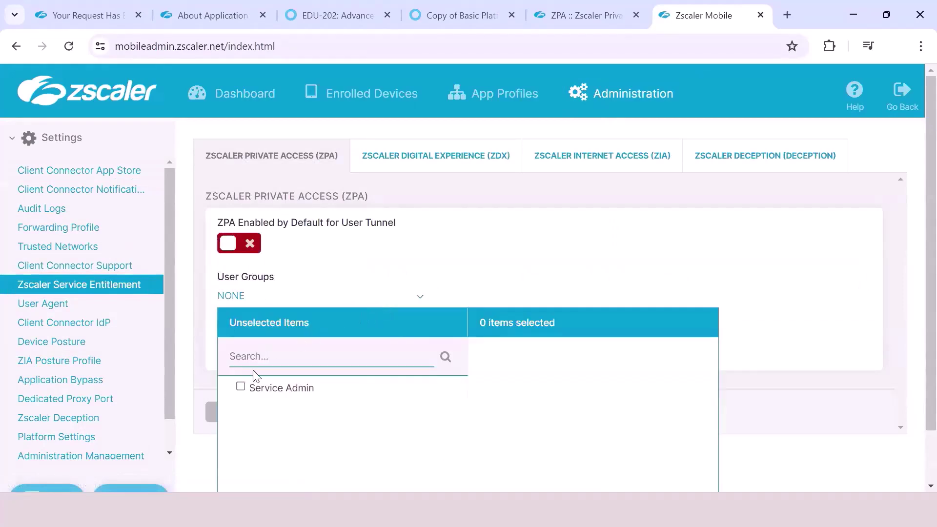
left_click(241, 387)
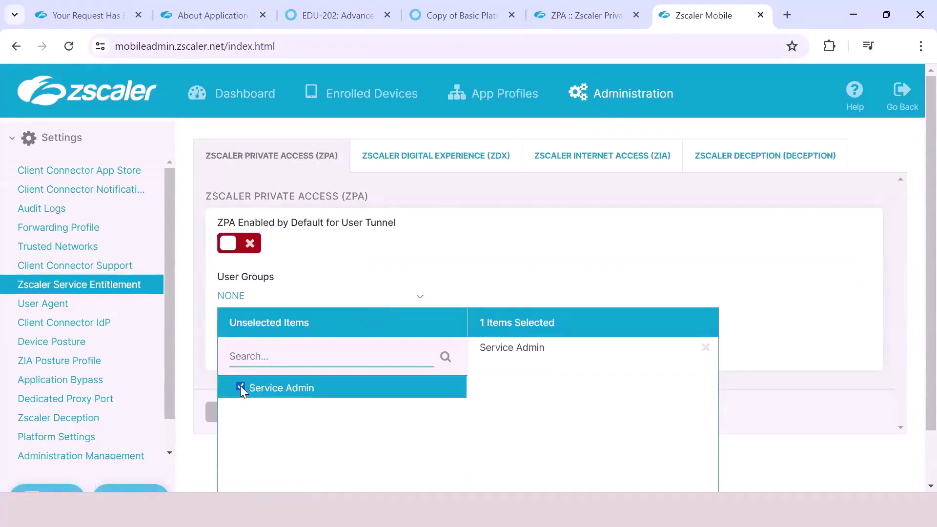
left_click(240, 386)
left_click(535, 264)
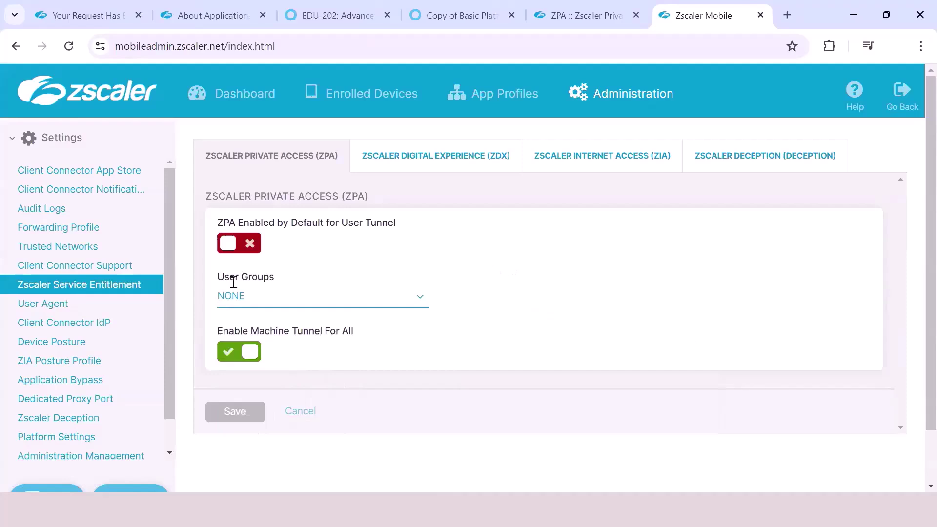
Start a new device posture that applies only to macOS by disabling iOS, Android, Linux and Windows.
left_click_drag(165, 291, 161, 325)
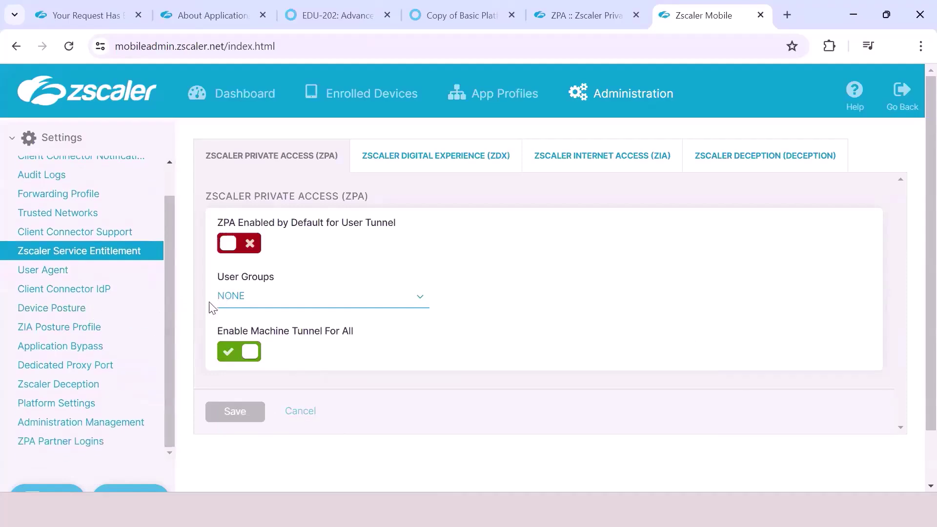
left_click(78, 308)
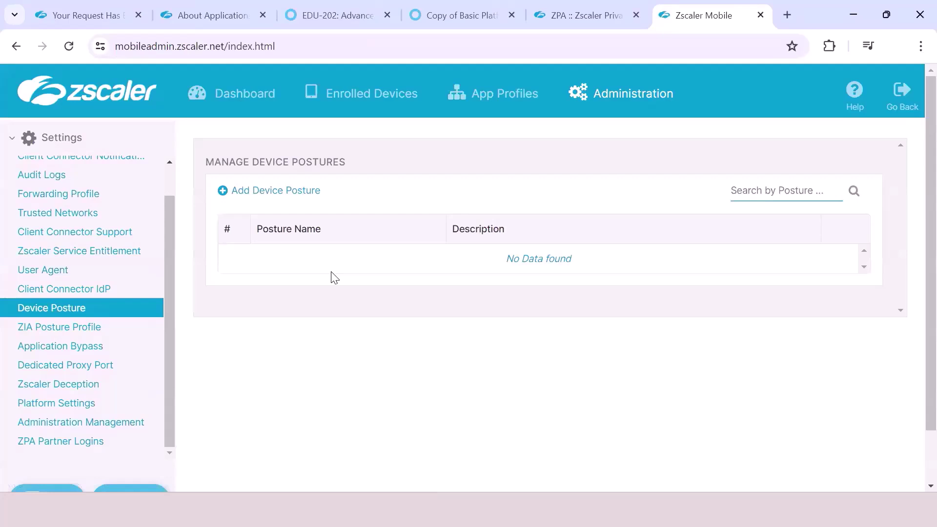
left_click(292, 193)
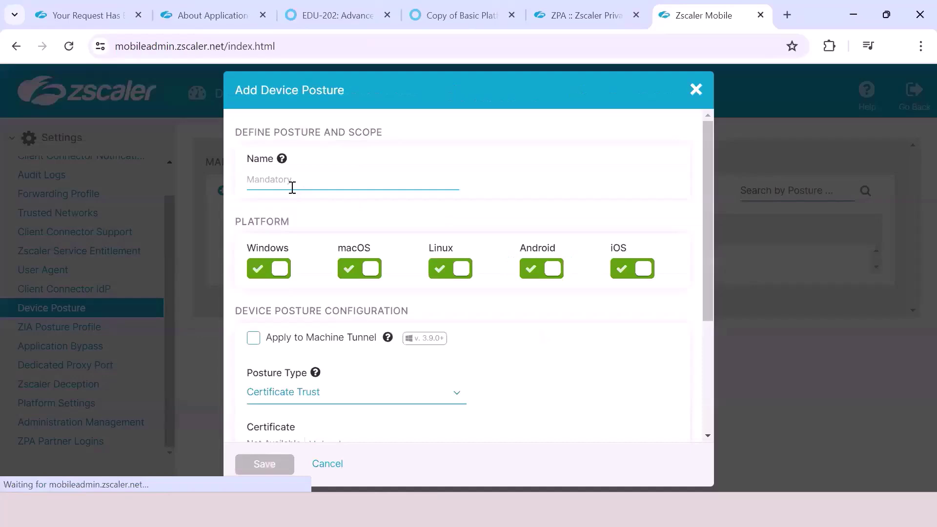
left_click(640, 270)
left_click(552, 272)
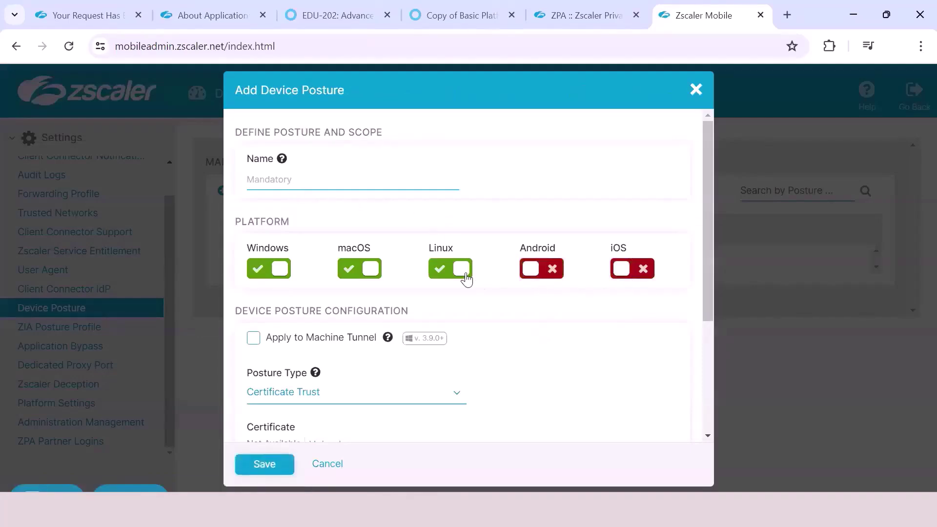
left_click(461, 270)
left_click(280, 269)
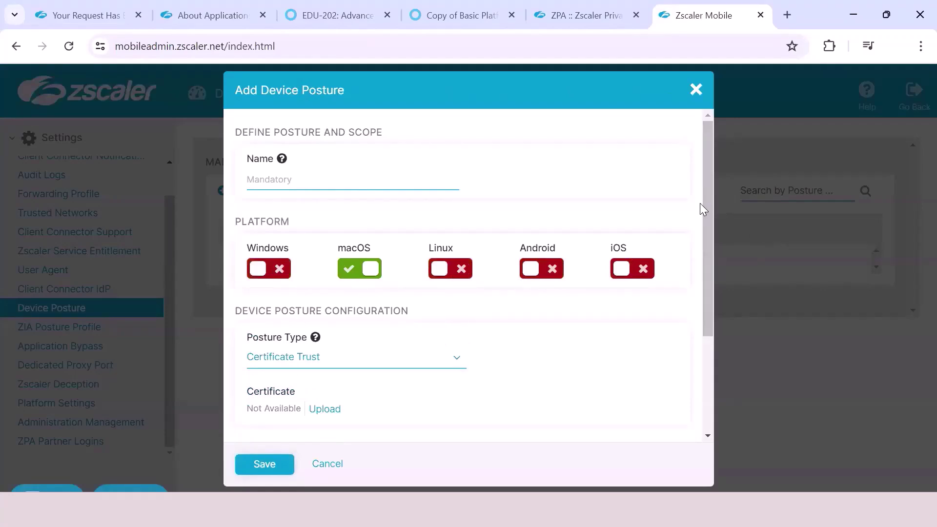
Set the posture type to File Path and enter /opt/zscaler/var/file.txt as the file path.
left_click_drag(705, 204, 712, 239)
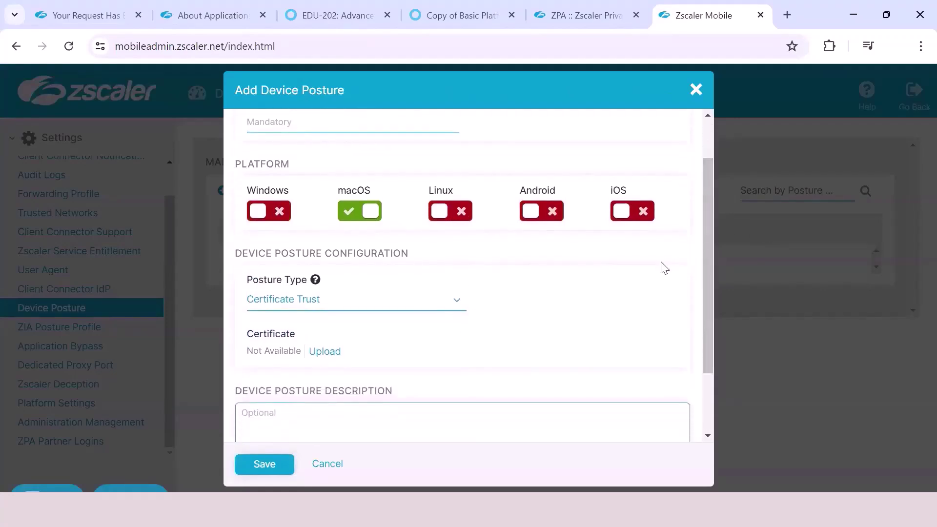
key("ctrl+minus")
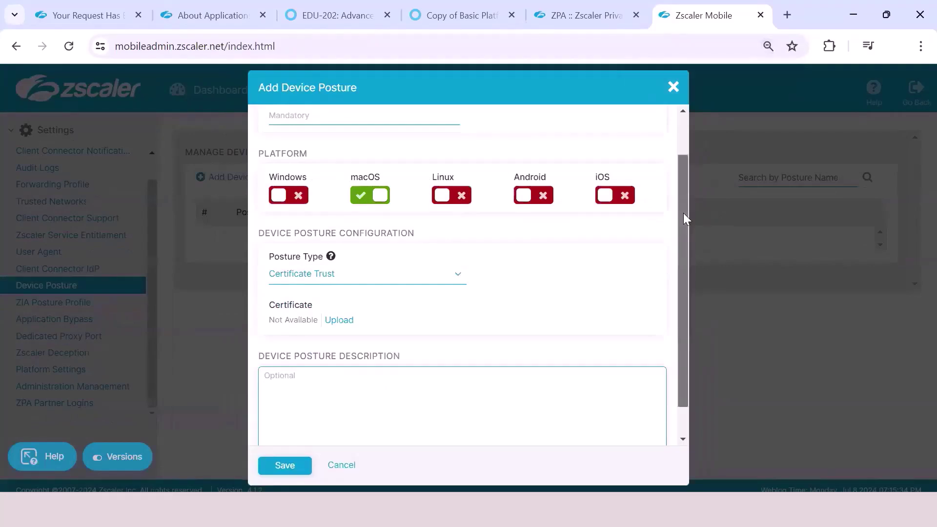
left_click_drag(683, 213, 683, 225)
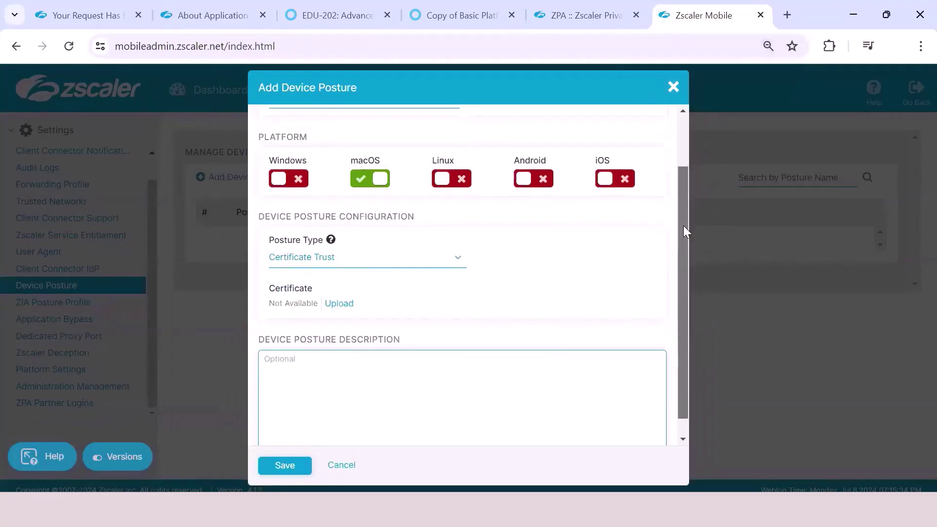
left_click(459, 261)
left_click(349, 296)
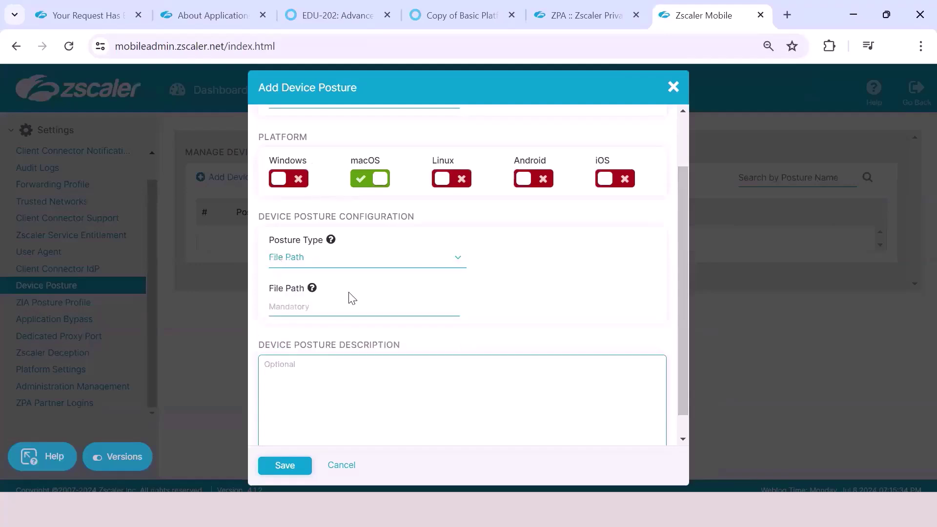
left_click(305, 305)
type("/opt/zscaler/var/file.txt")
Change the posture type to Client Certificate and enable Perform CRL check and Non-Exportable Private Key.
left_click(446, 259)
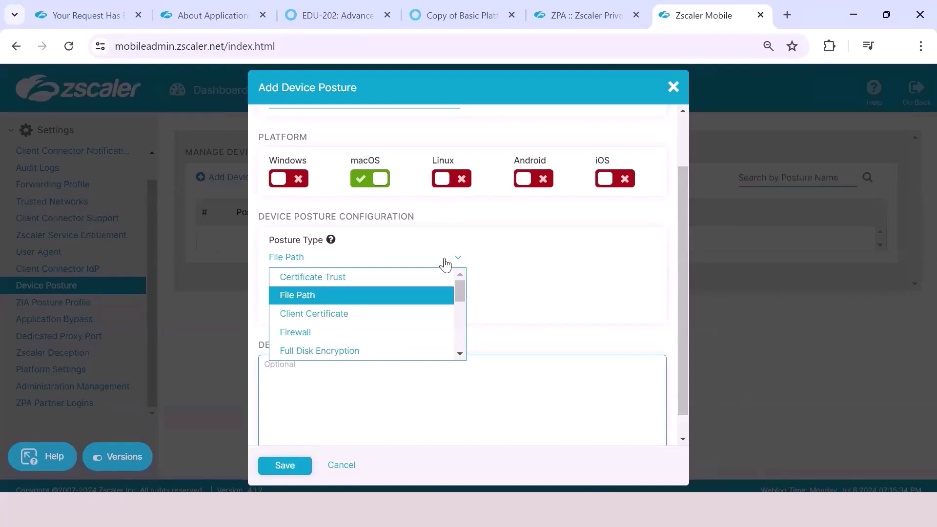
left_click(344, 311)
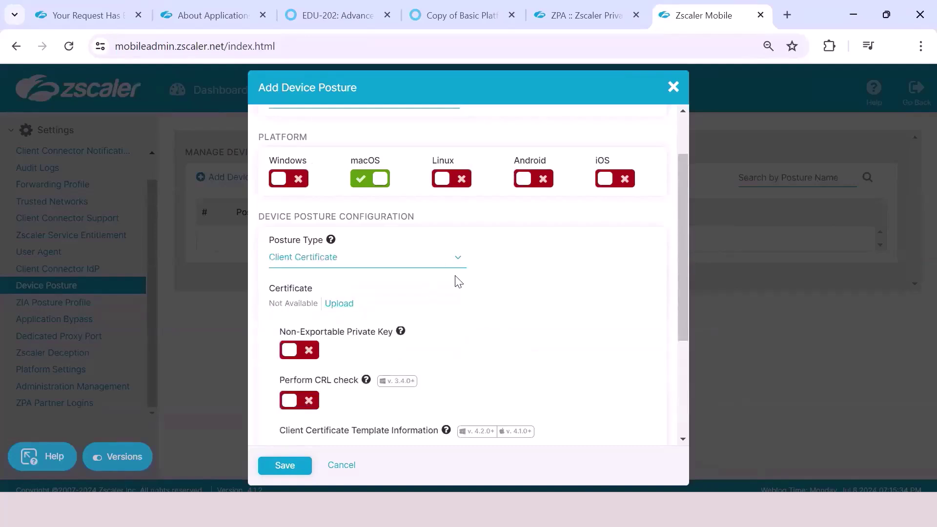
left_click(291, 403)
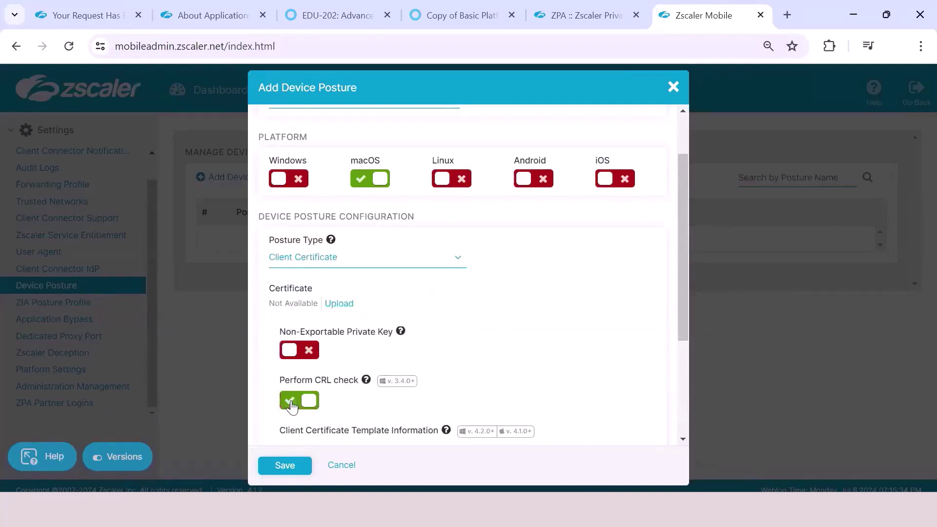
left_click(291, 353)
left_click_drag(679, 325, 685, 355)
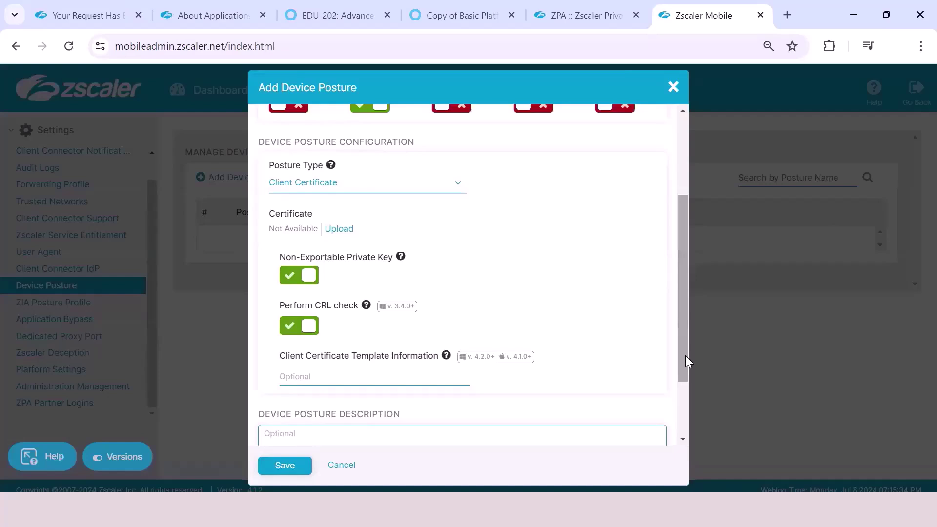
Set the posture type to Firewall and afterward switch it to Full Disk Encryption.
left_click(452, 186)
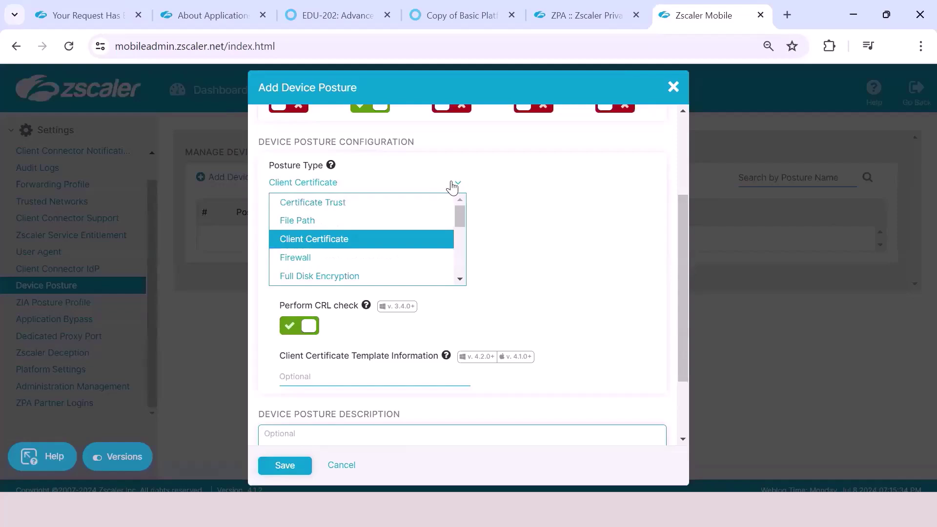
left_click(305, 257)
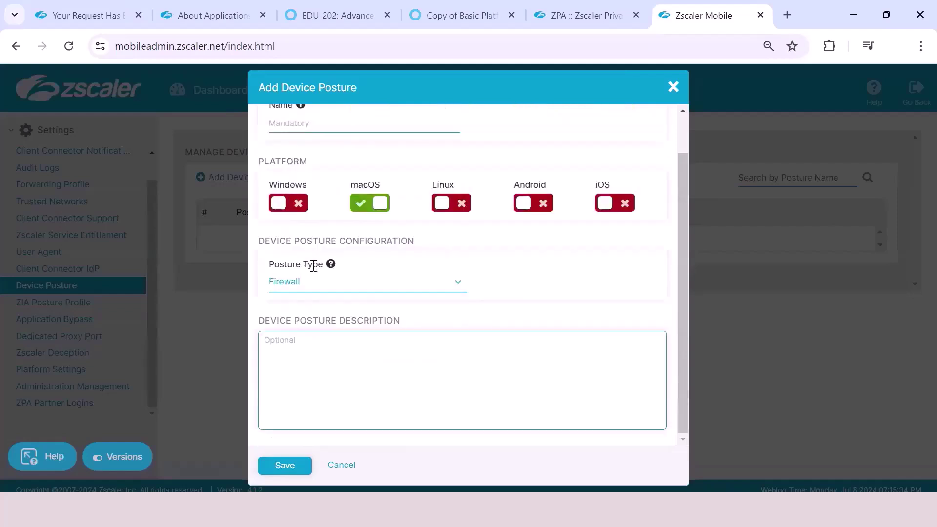
left_click(457, 287)
left_click(359, 377)
Try the Domain Joined posture type with its domain field, and switch the type to Process Check.
left_click(460, 284)
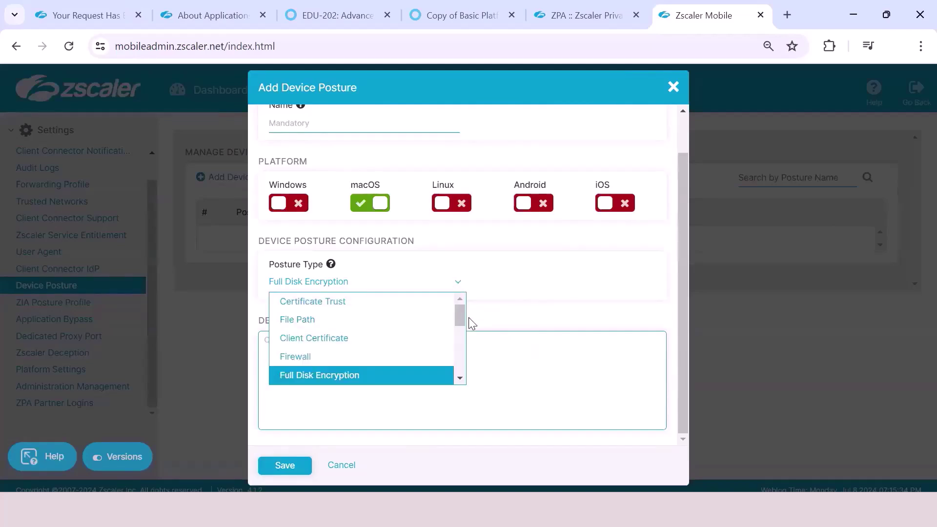
left_click_drag(461, 316, 459, 327)
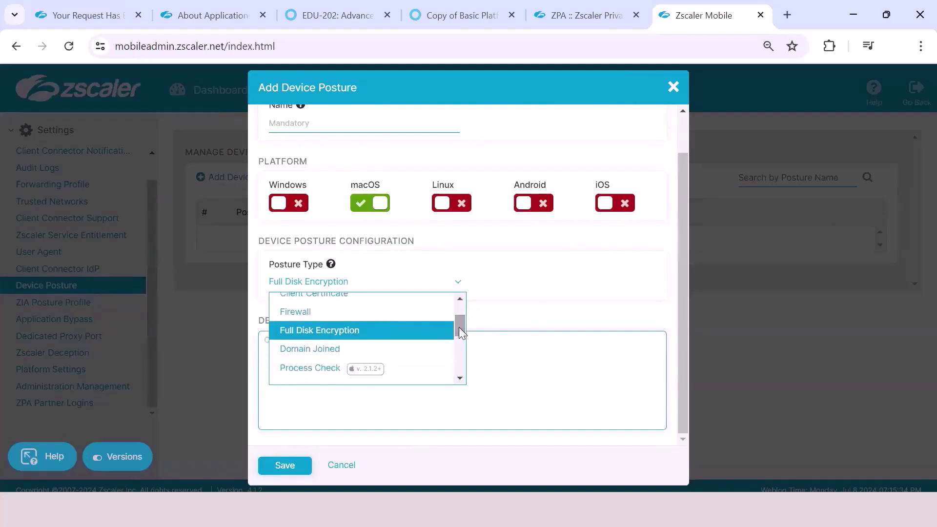
left_click(326, 347)
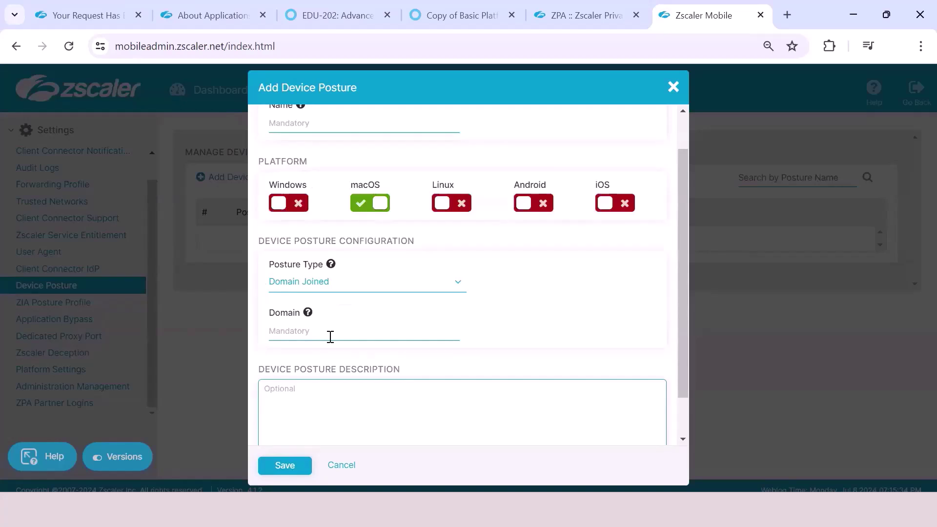
left_click(330, 336)
left_click(452, 287)
left_click(451, 287)
Switch the posture type to Detect Carbon Black and from there to Detect CrowdStrike.
scroll(459, 265, "down", 1)
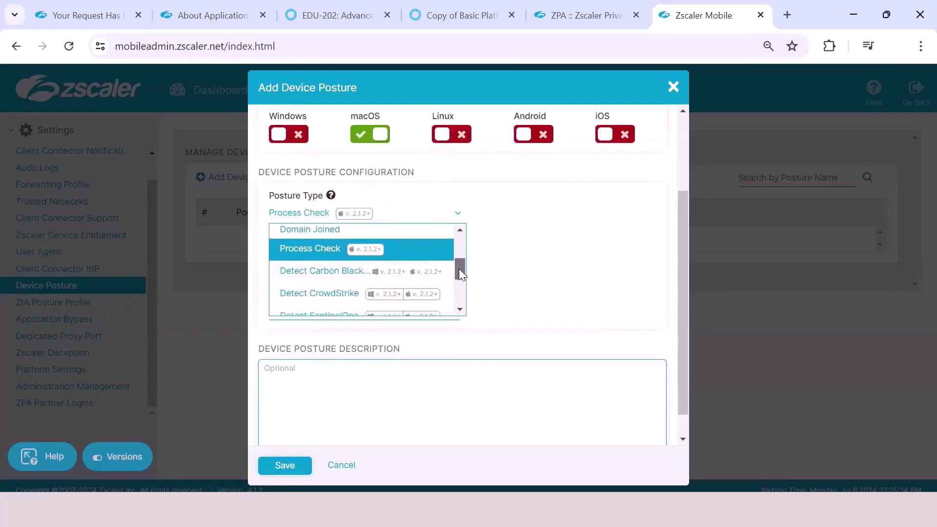
left_click(349, 271)
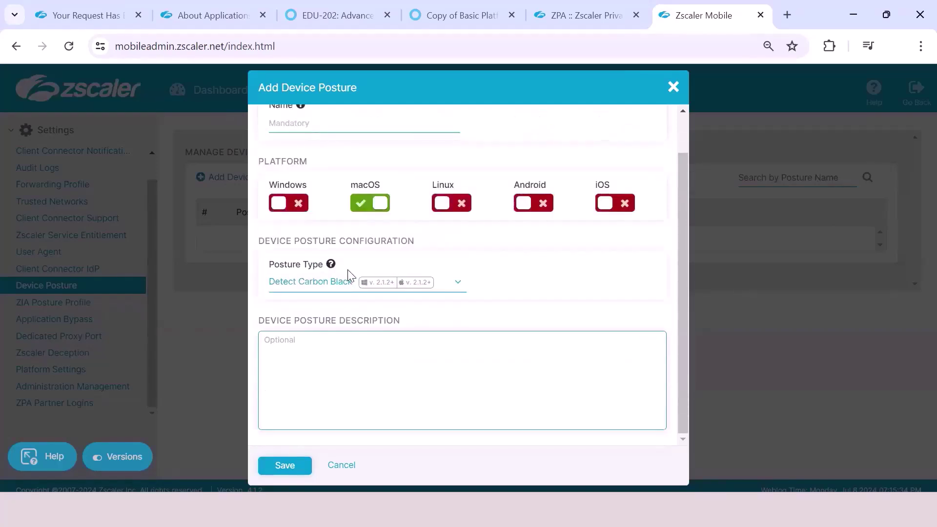
left_click(458, 282)
scroll(463, 336, "down", 1)
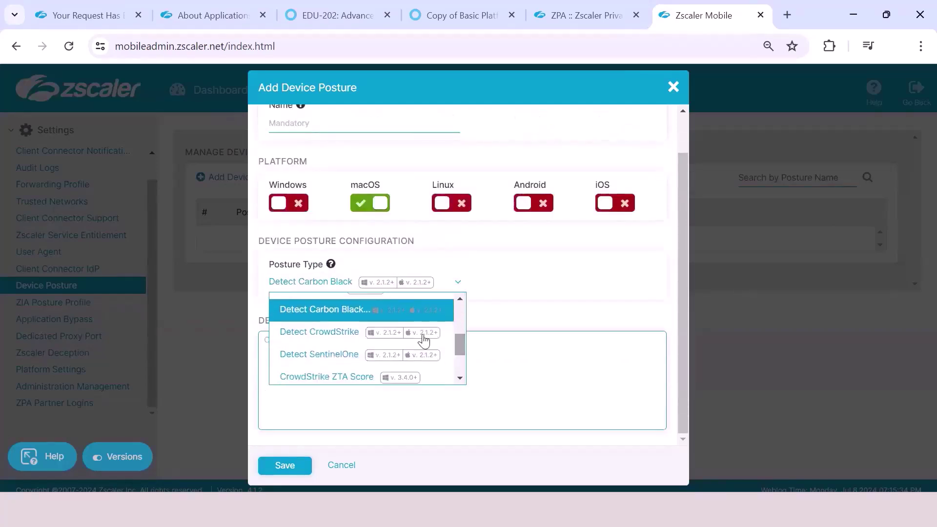
left_click(347, 332)
Change the device posture's type to Detect SentinelOne.
left_click(463, 292)
left_click_drag(458, 340, 463, 351)
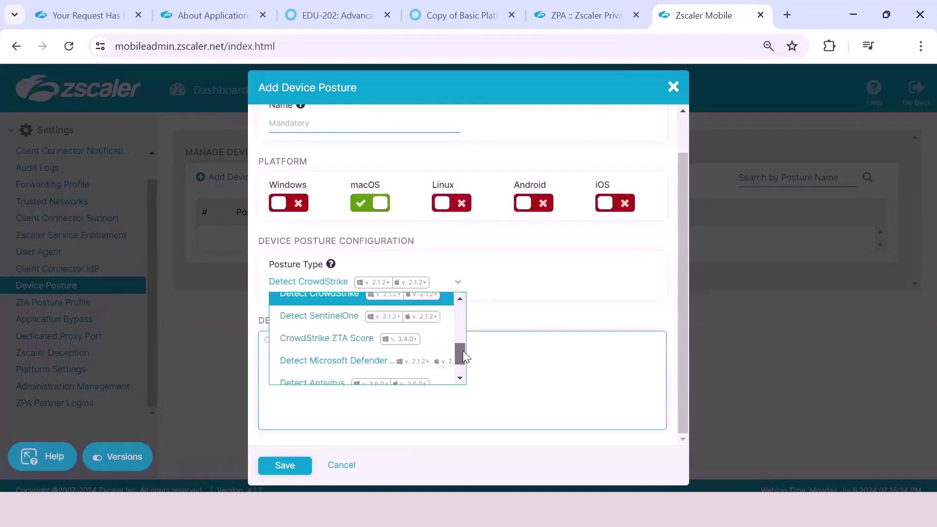
left_click(345, 314)
Set the posture type to CrowdStrike ZTA Score with a minimum score of 70.
left_click(458, 289)
left_click_drag(462, 354, 461, 360)
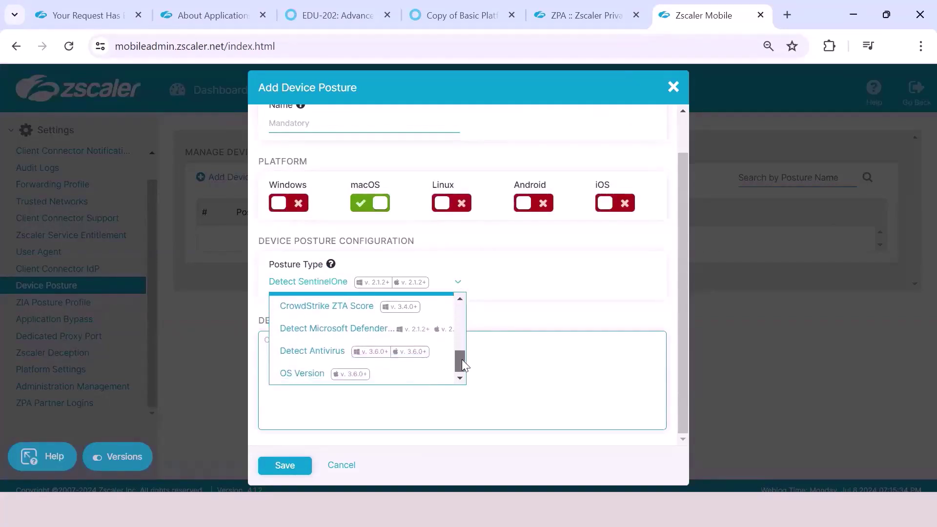
left_click(361, 306)
left_click(329, 334)
type("70")
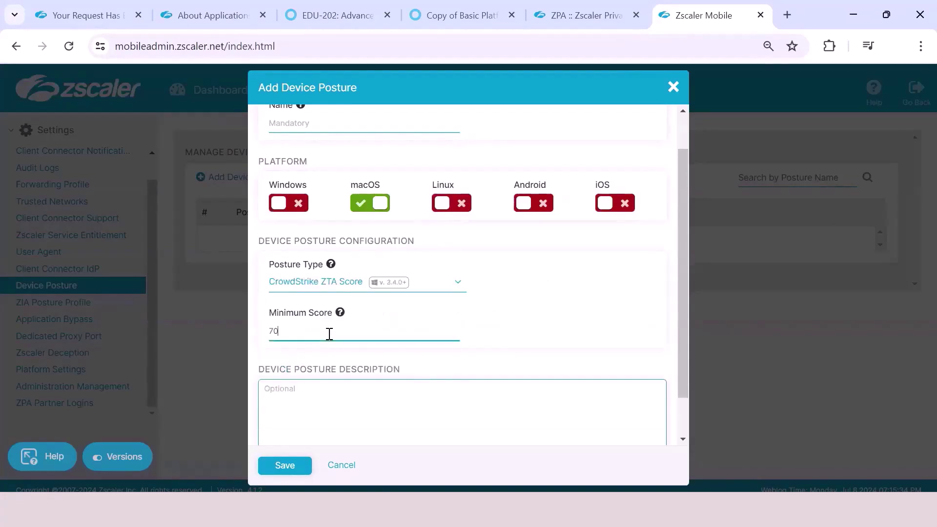
Switch the posture type to Detect Microsoft Defender and from there to Detect Antivirus.
left_click(457, 284)
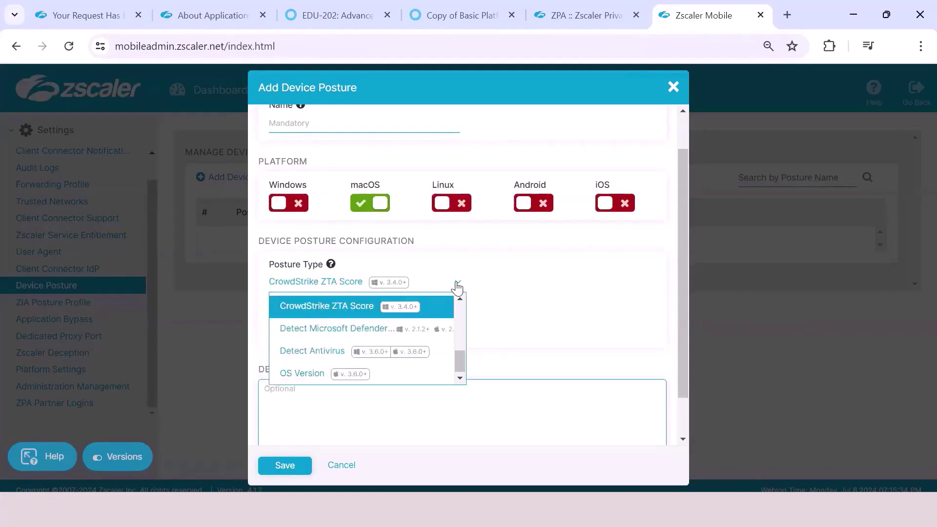
left_click(382, 335)
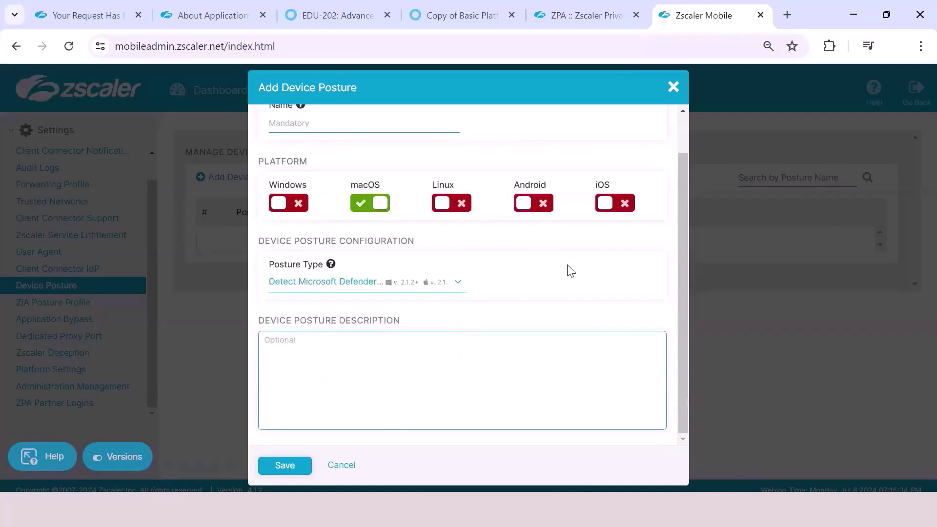
left_click(458, 282)
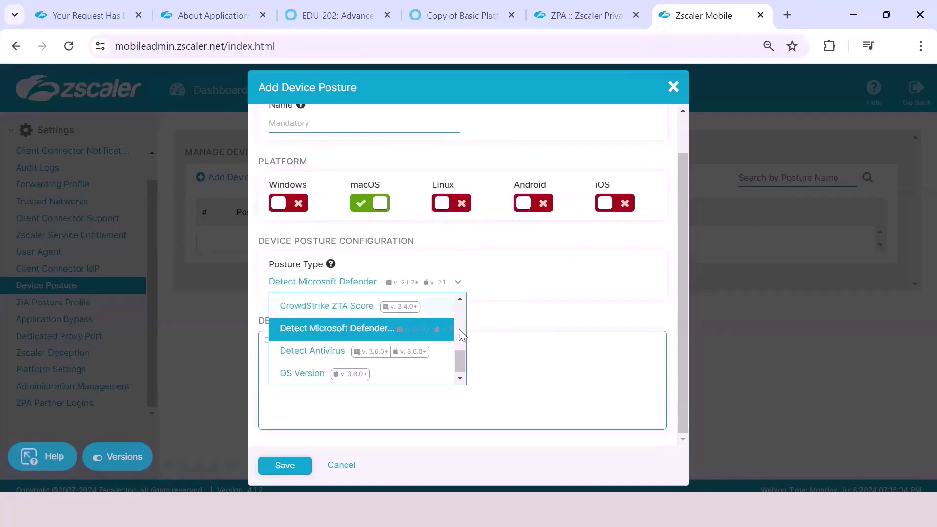
left_click(323, 357)
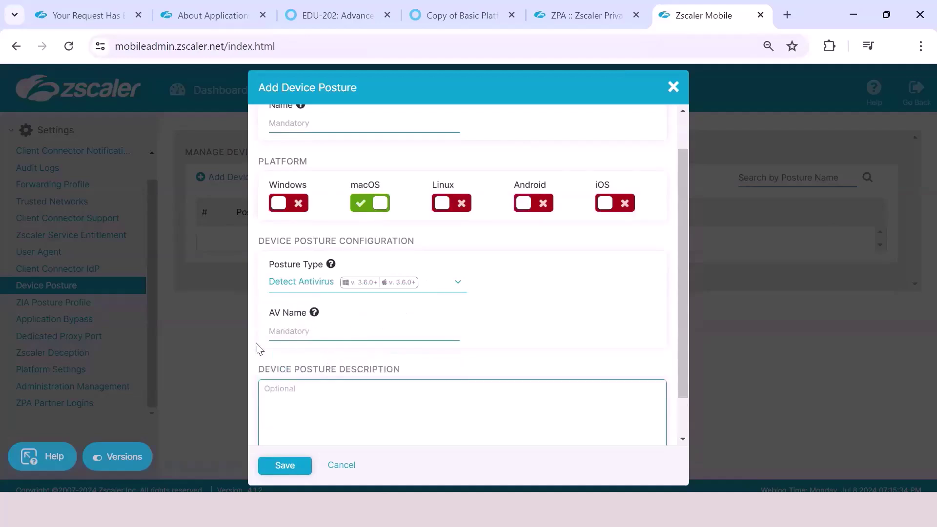
Change the posture type to OS Version and add Ventura as an OS version for the macOS posture.
left_click(457, 284)
left_click(316, 379)
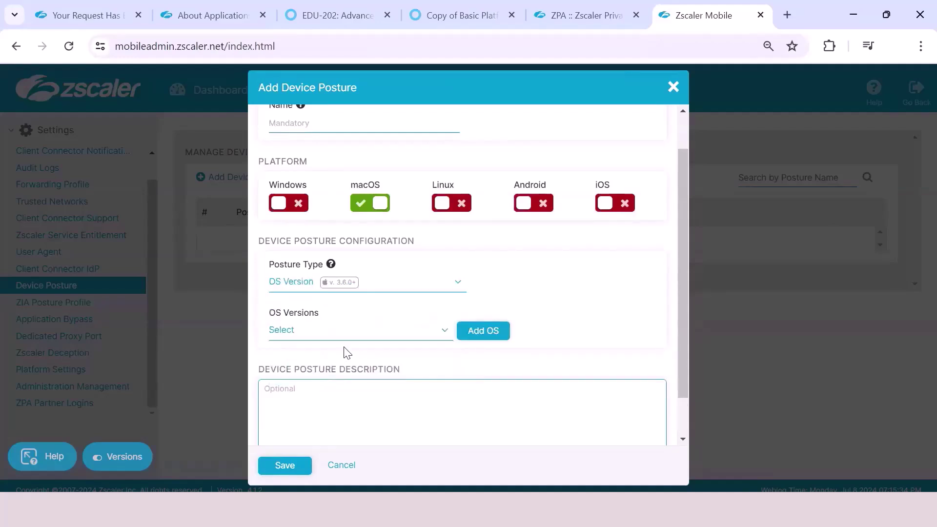
left_click(340, 333)
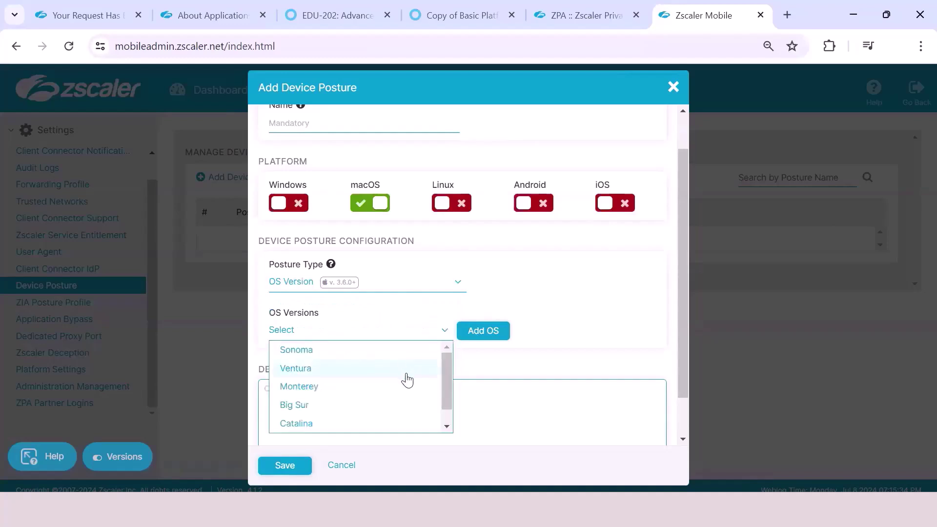
mouse_move(443, 368)
left_mouse_down()
mouse_move(438, 390)
mouse_move(443, 358)
left_mouse_up()
left_click(527, 290)
left_click(316, 336)
left_click(312, 369)
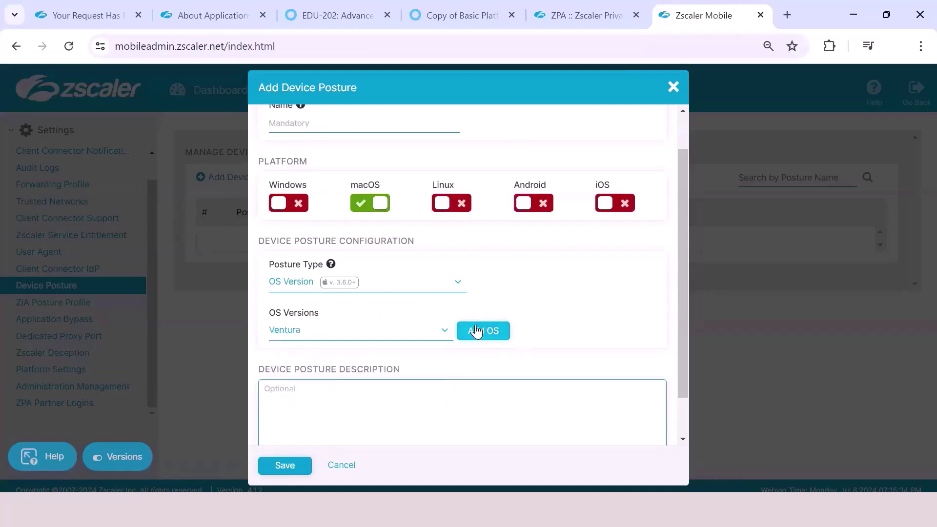
left_click(479, 331)
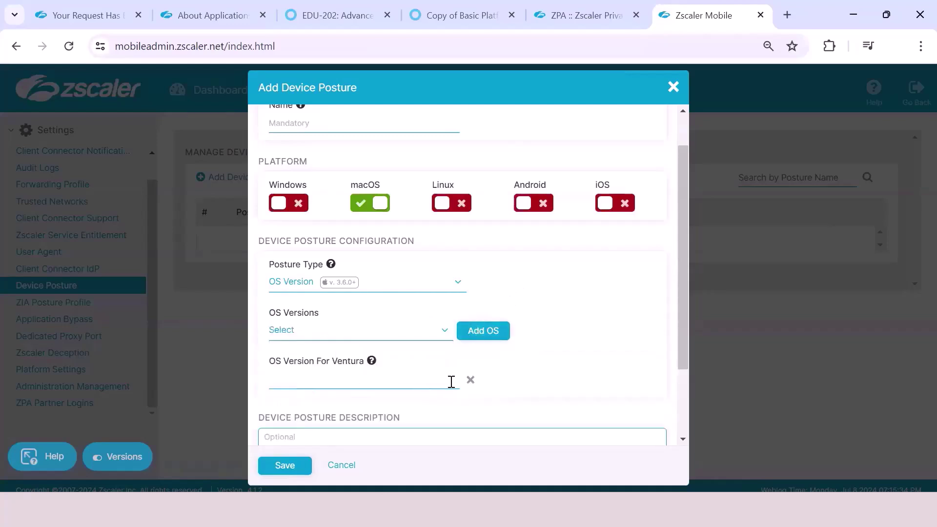
mouse_move(681, 321)
left_mouse_down()
mouse_move(660, 391)
mouse_move(682, 314)
left_mouse_up()
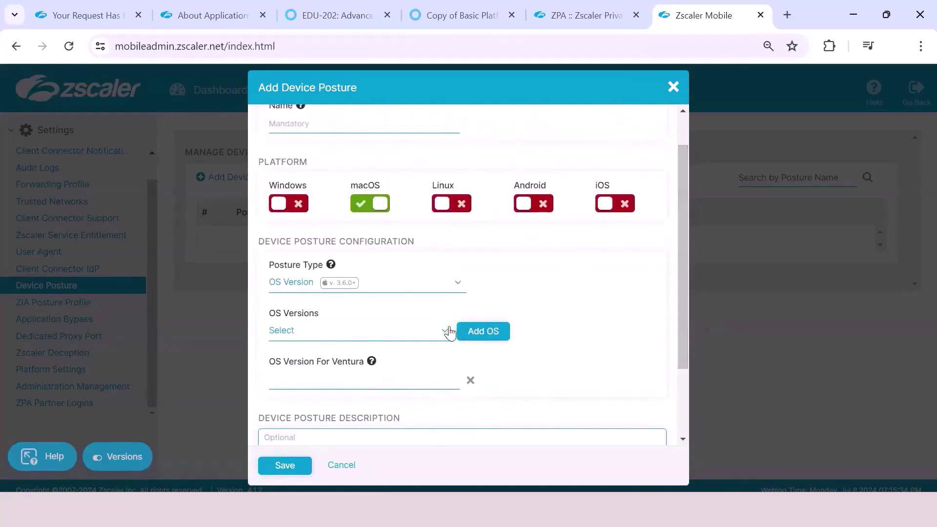
Name the device posture OS and save it.
left_click(331, 125)
type("OS")
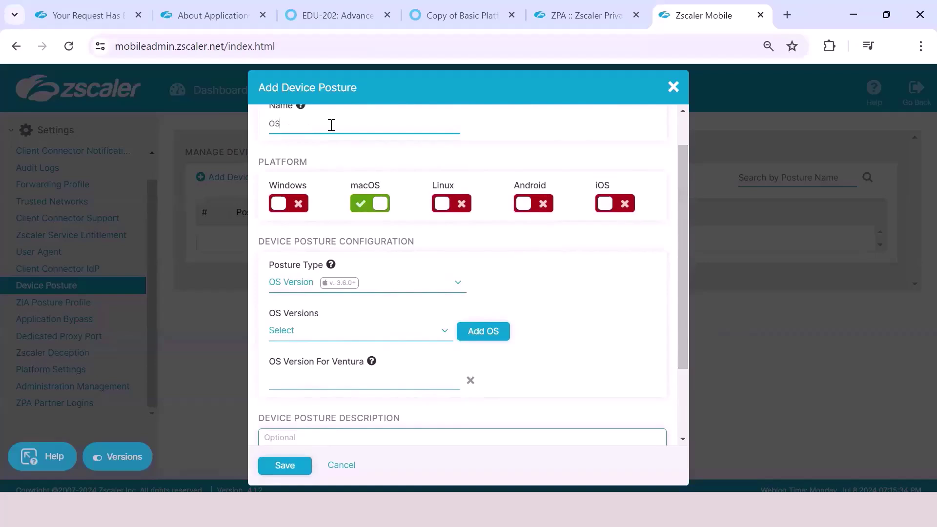
left_click(285, 470)
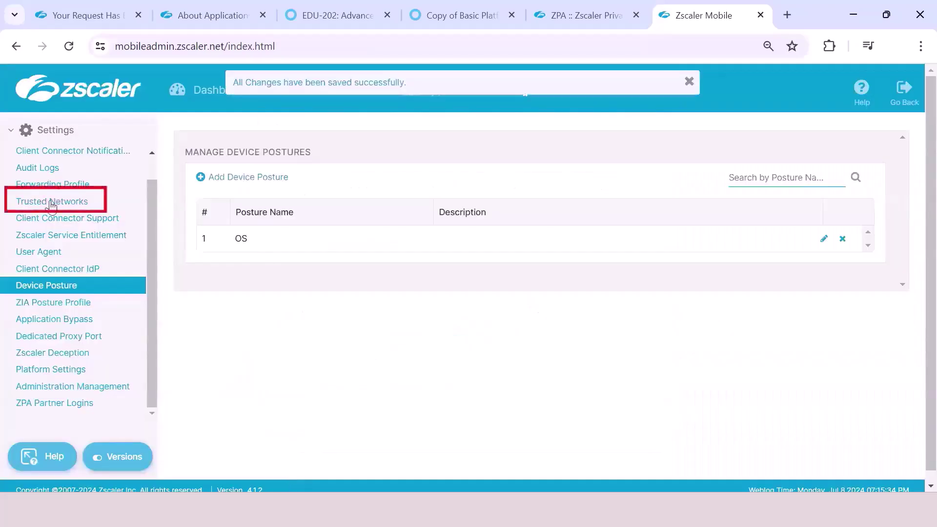
Start adding a trusted network and look through the condition types available for its criteria.
left_click(22, 202)
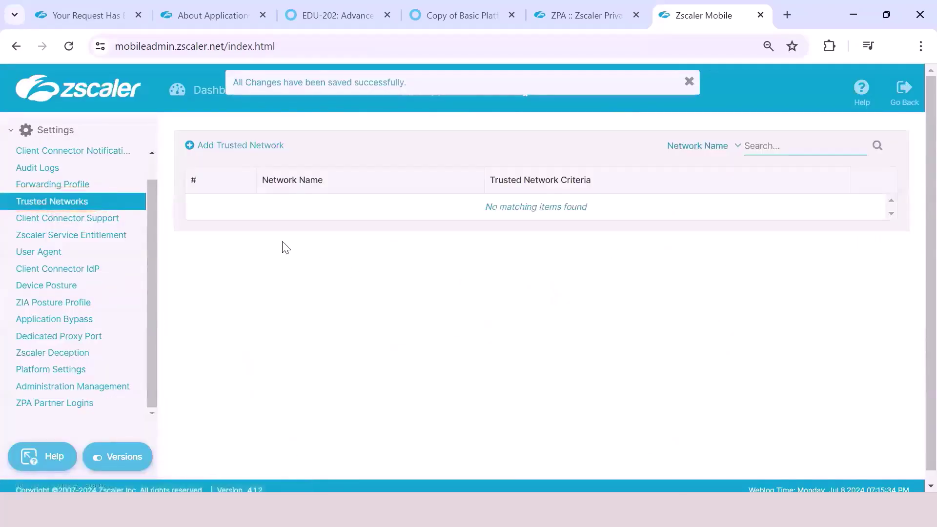
left_click(242, 147)
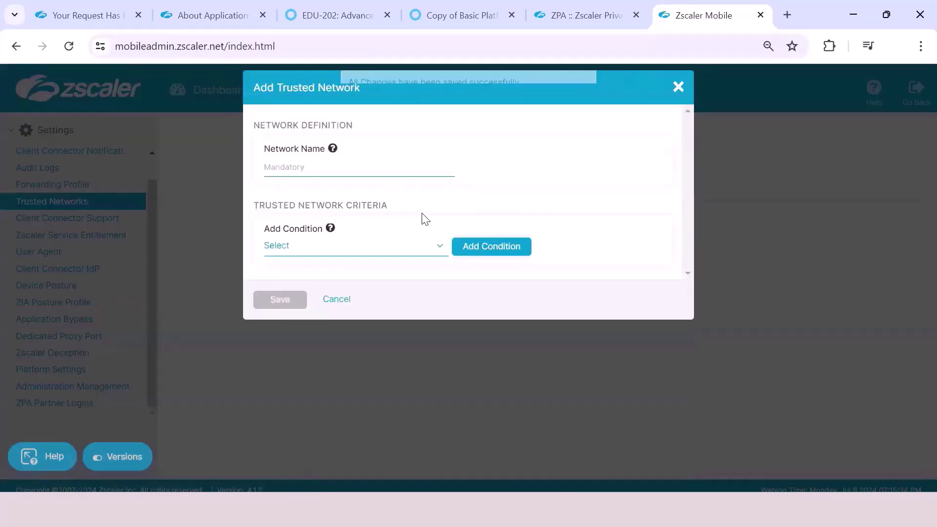
left_click(312, 248)
mouse_move(438, 280)
left_mouse_down()
mouse_move(435, 302)
mouse_move(442, 292)
left_mouse_up()
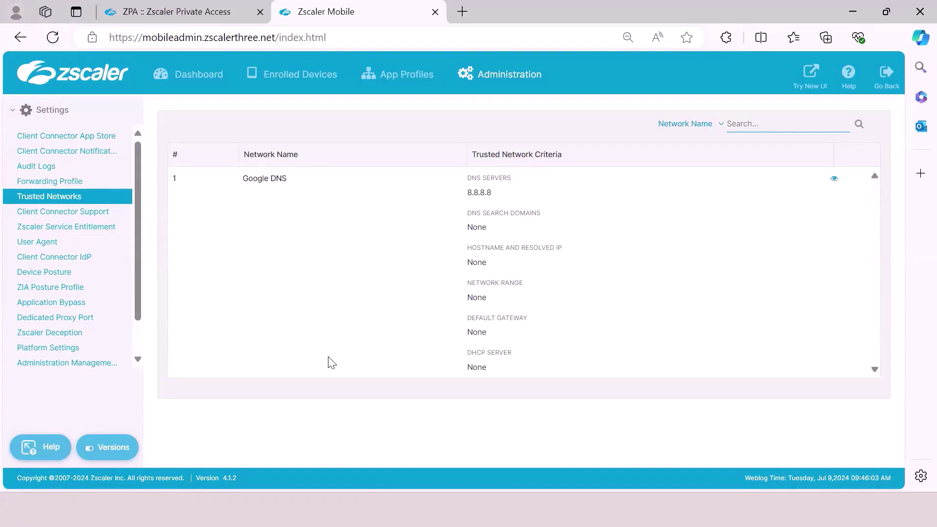
Switch to the Zscaler Private Access admin portal and examine the details of the thezerotrustlab.com Okta IdP configuration.
left_click(200, 17)
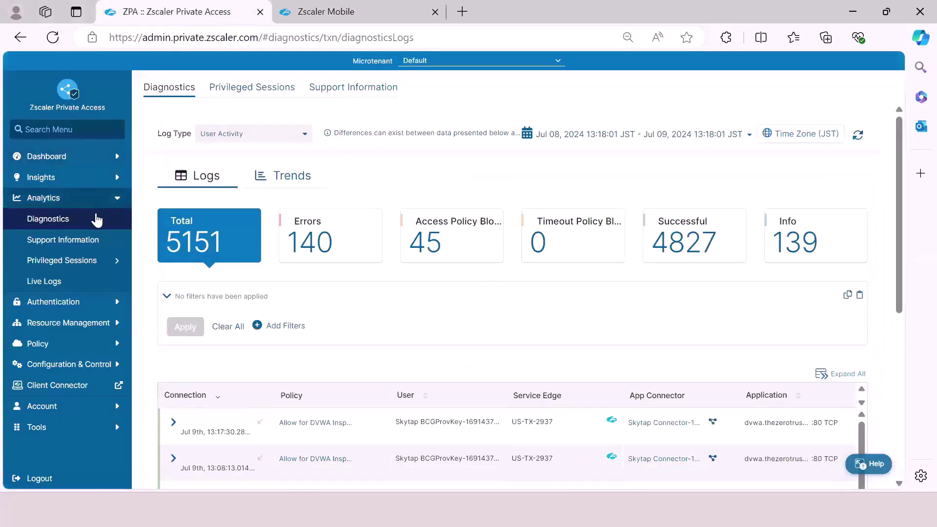
left_click(118, 199)
left_click(118, 224)
left_click(119, 244)
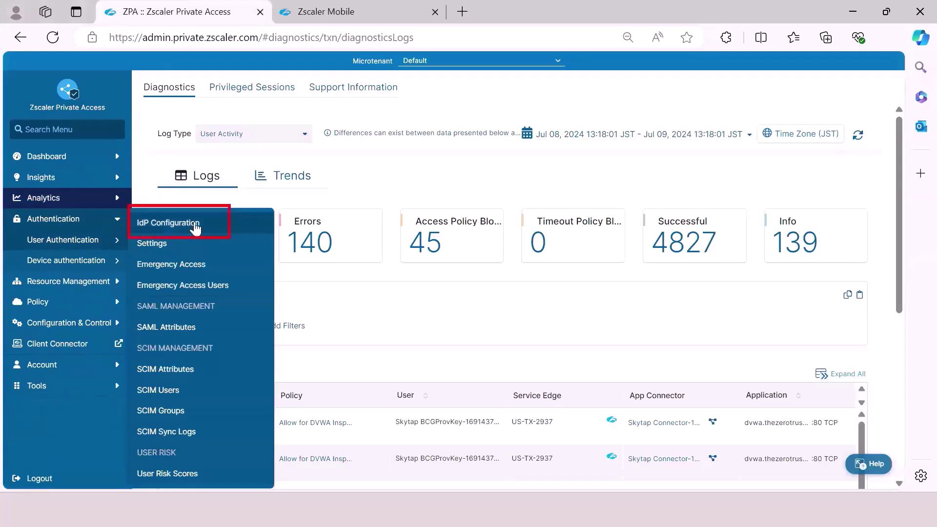
left_click(196, 227)
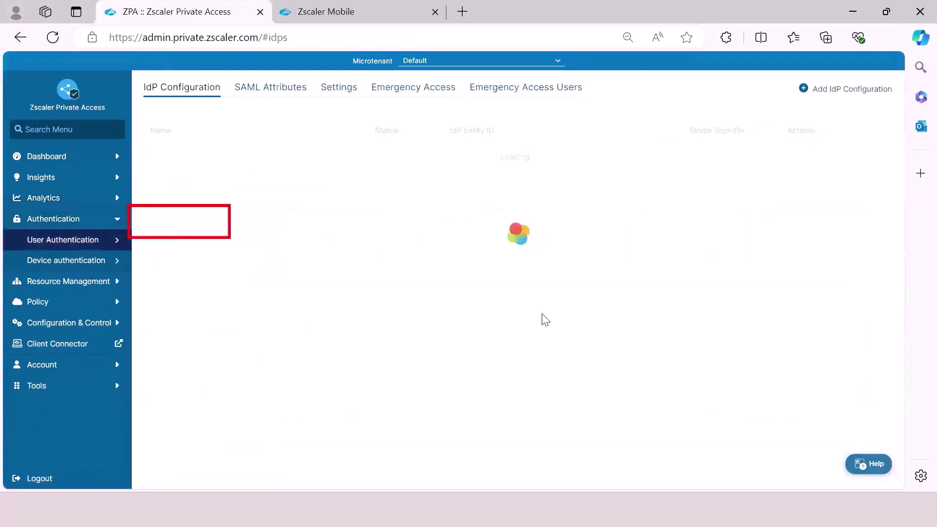
left_click(155, 186)
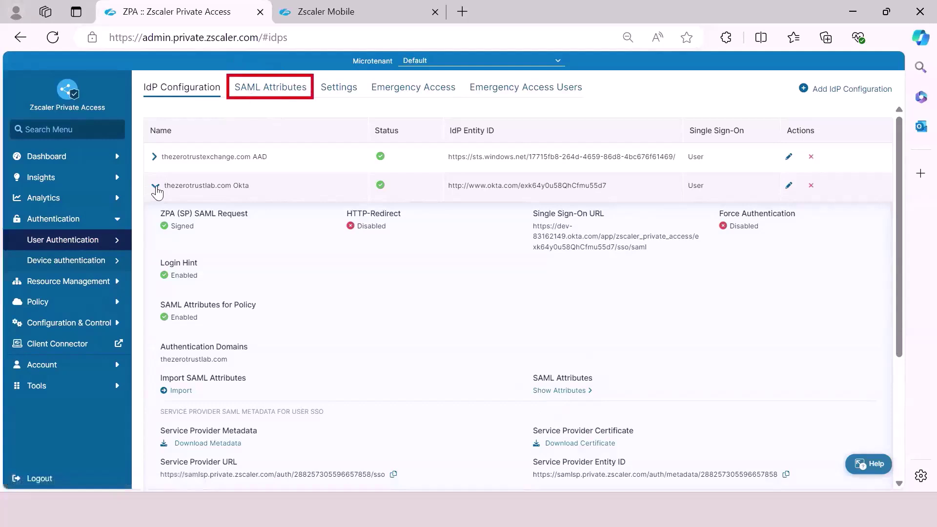
left_click(154, 186)
Review the SCIM attributes of the thezerotrustexchange.com AAD identity provider.
mouse_move(119, 240)
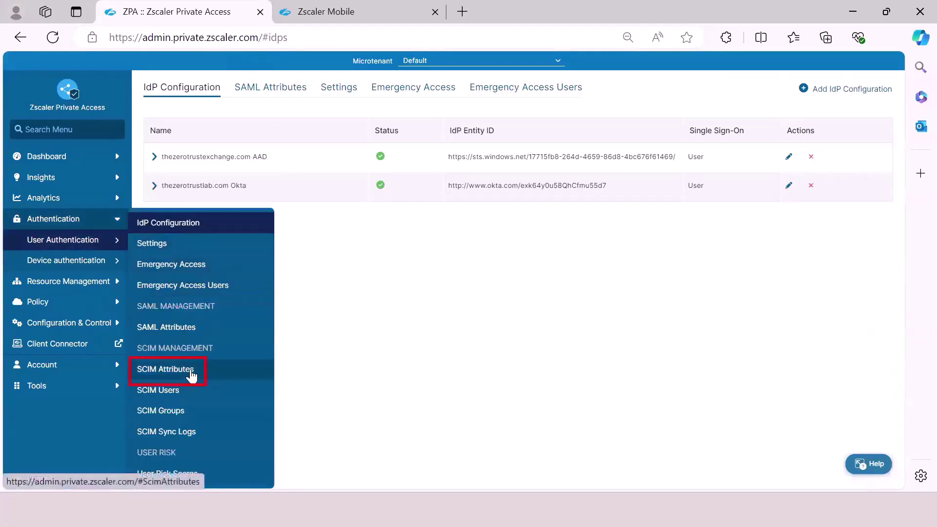
left_click(191, 374)
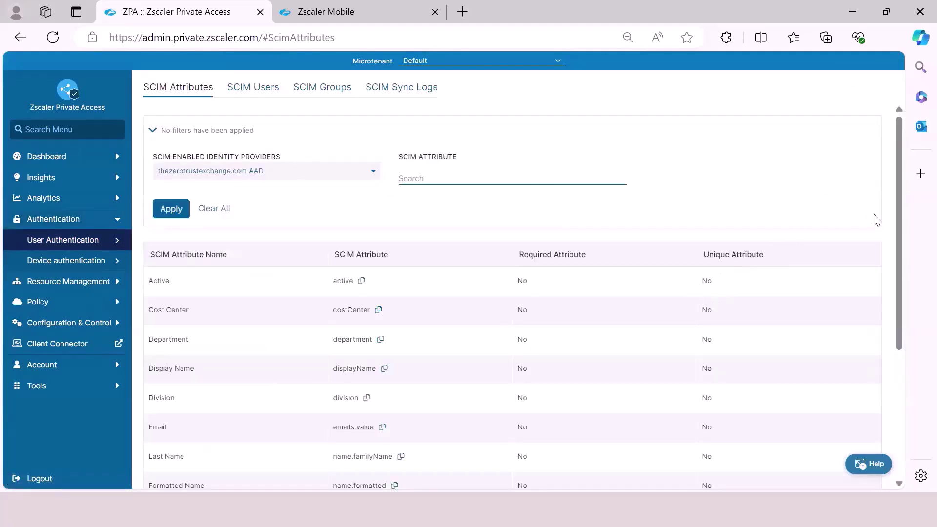
scroll(897, 248, "down", 1)
scroll(897, 248, "down", 2)
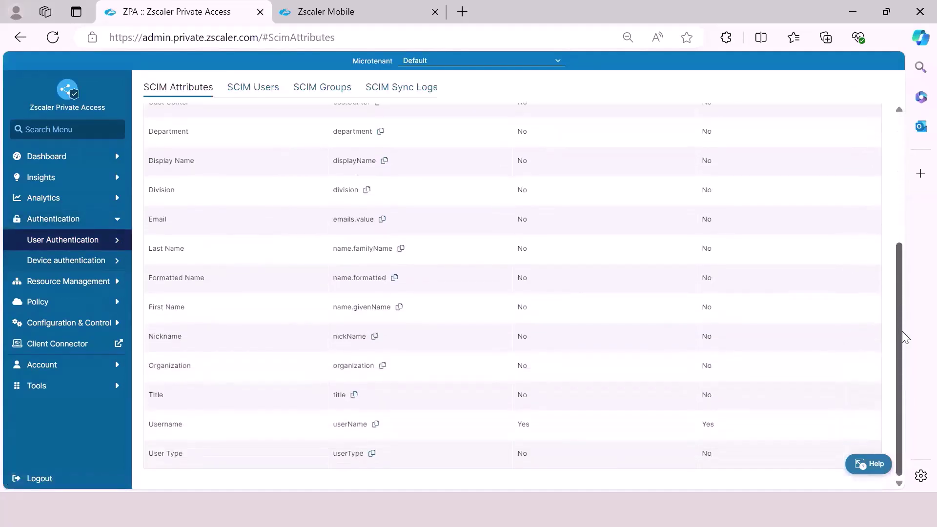
scroll(902, 332, "up", 3)
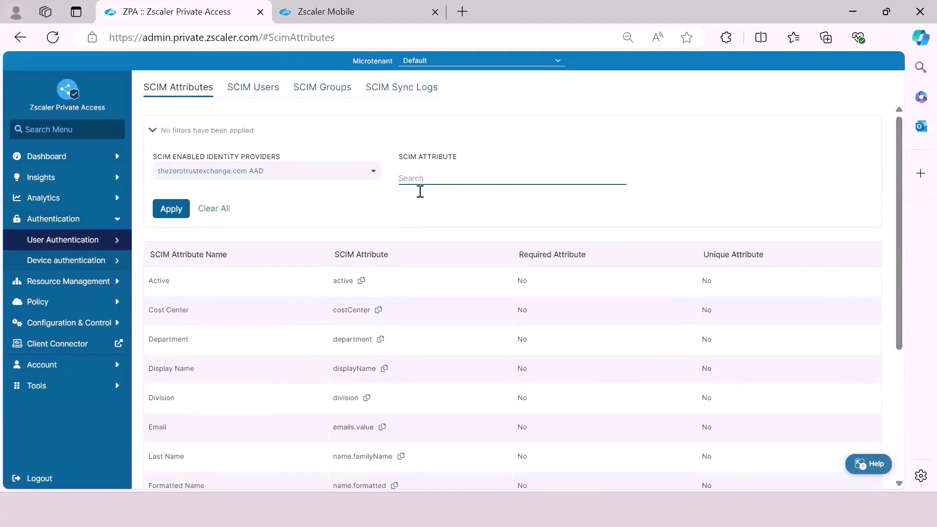
Review the SCIM users and the SCIM groups of the thezerotrustexchange.com AAD identity provider.
left_click(266, 92)
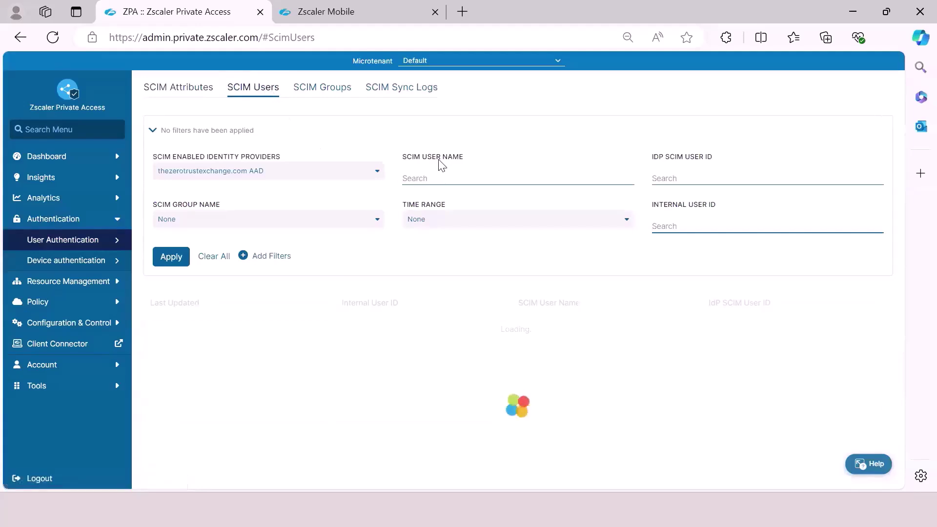
mouse_move(906, 261)
left_mouse_down()
mouse_move(894, 366)
mouse_move(899, 276)
left_mouse_up()
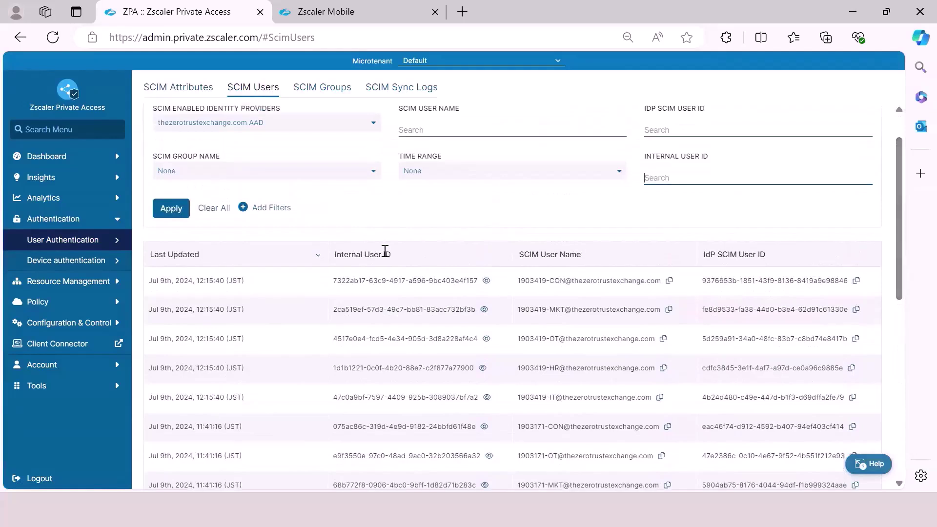
left_click(443, 128)
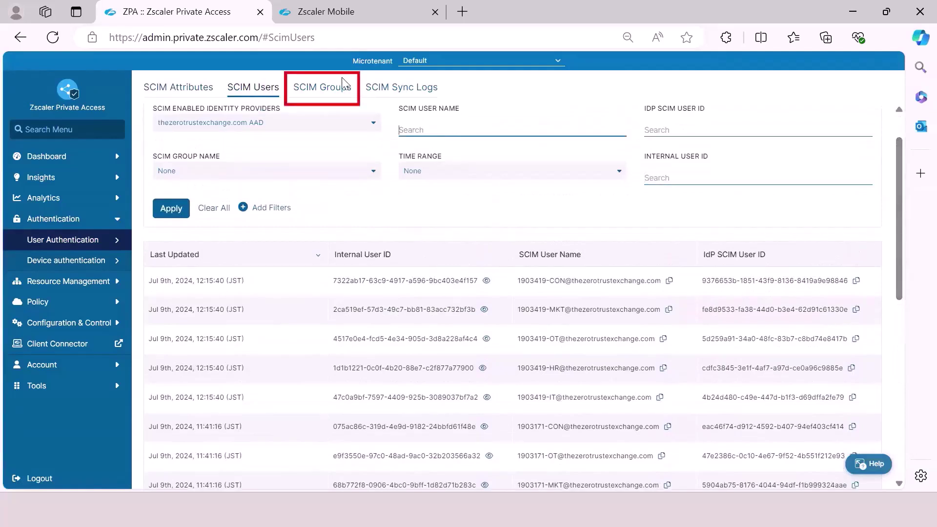
left_click(330, 90)
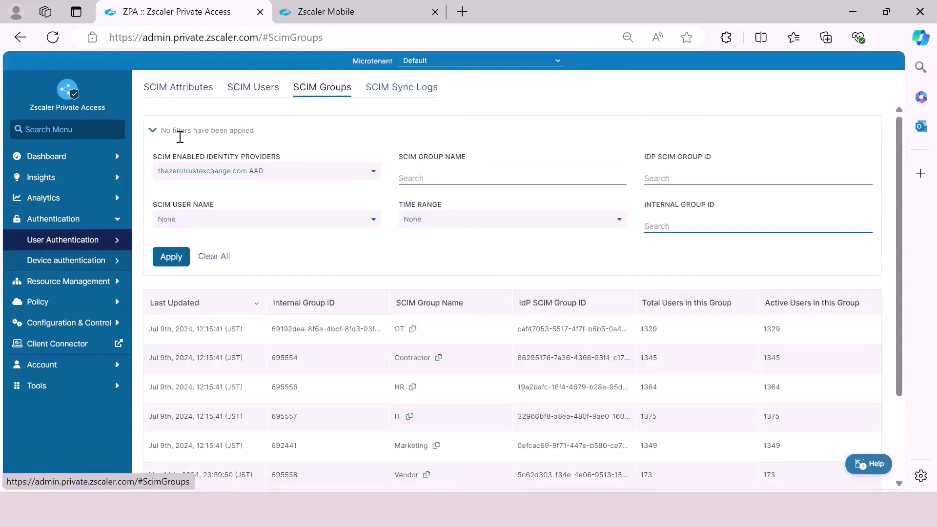
mouse_move(121, 238)
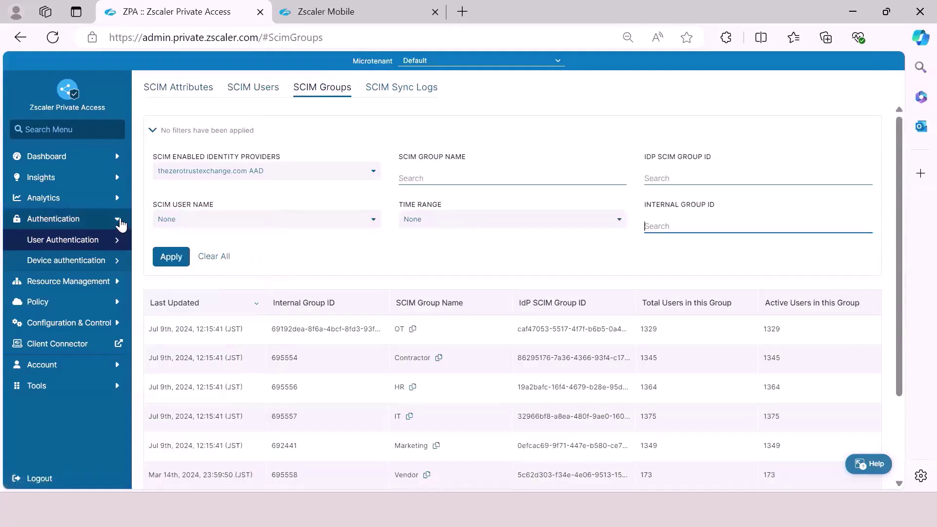
Show the defined application segments under application management.
left_click(120, 220)
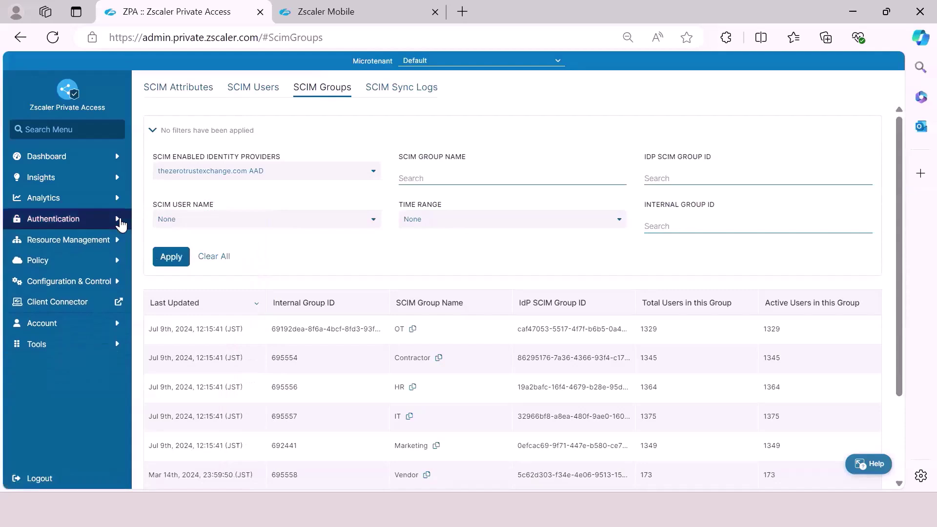
left_click(117, 242)
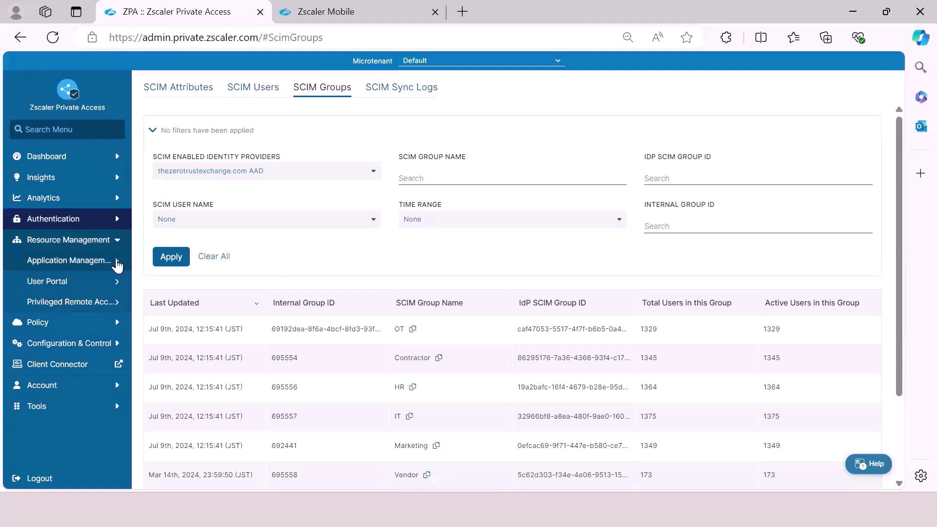
mouse_move(117, 265)
left_click(183, 266)
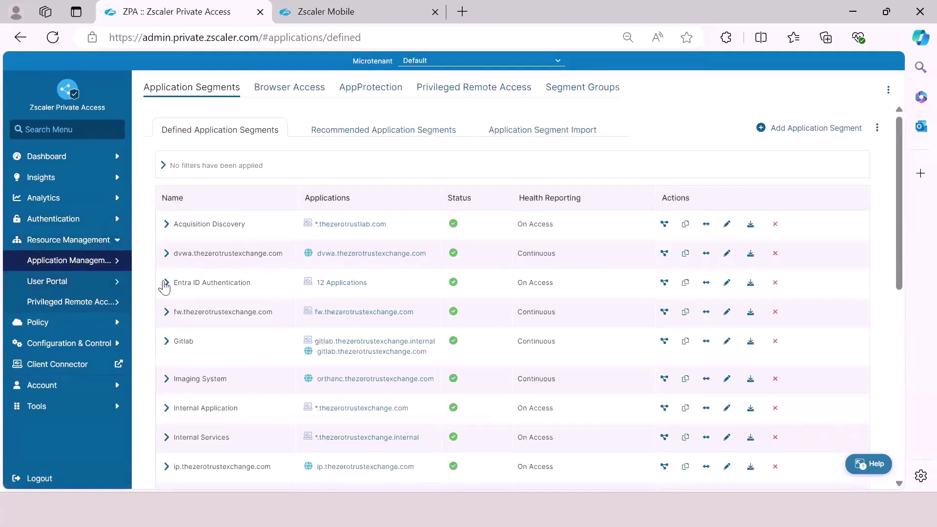
Inspect the AppProtection settings of the *.thezerotrustexchange.com application and close its segment configuration without saving.
left_click(367, 90)
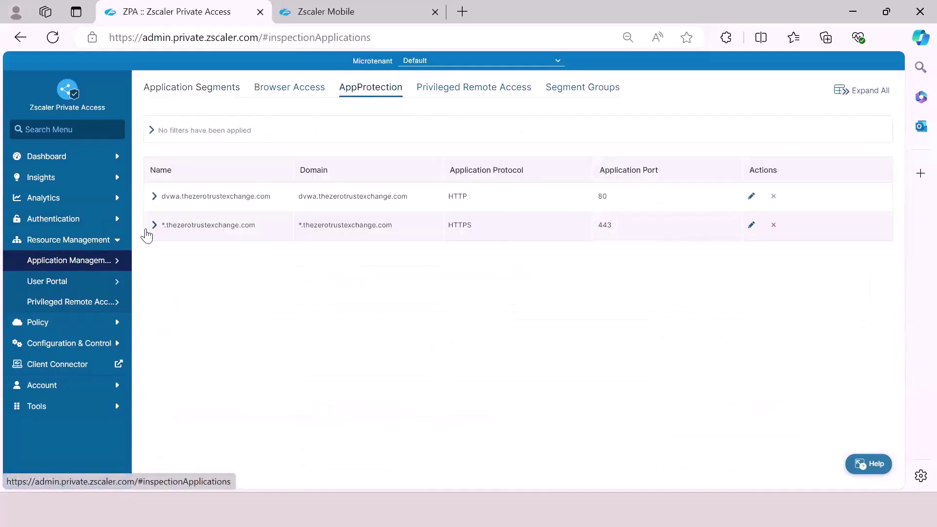
left_click(155, 226)
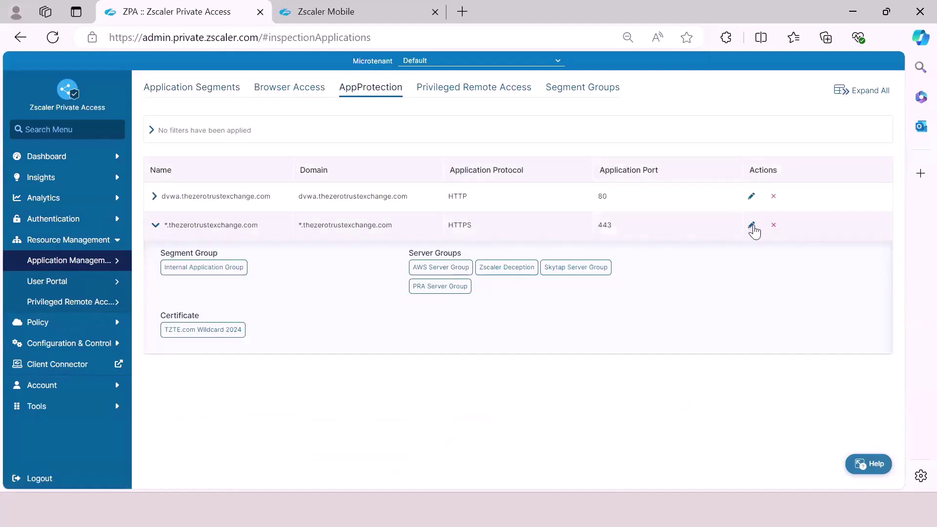
left_click(751, 225)
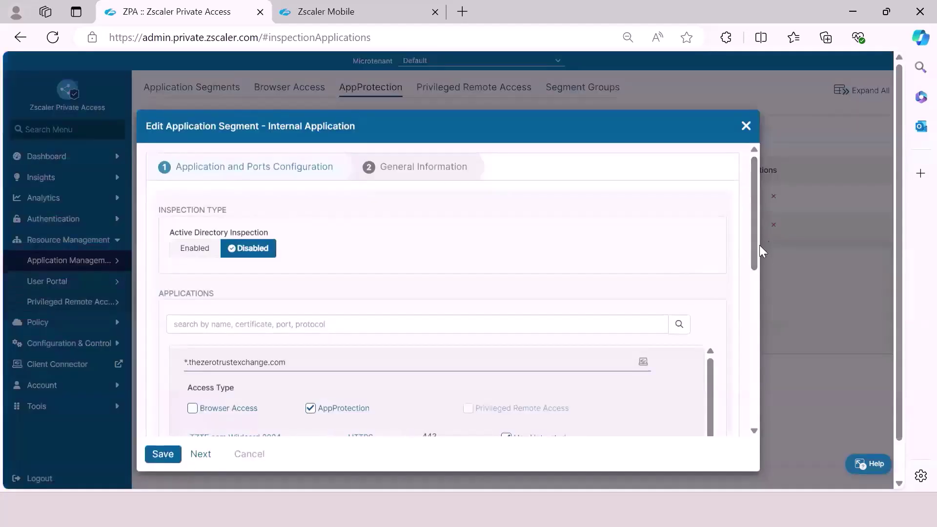
left_click_drag(754, 264, 750, 336)
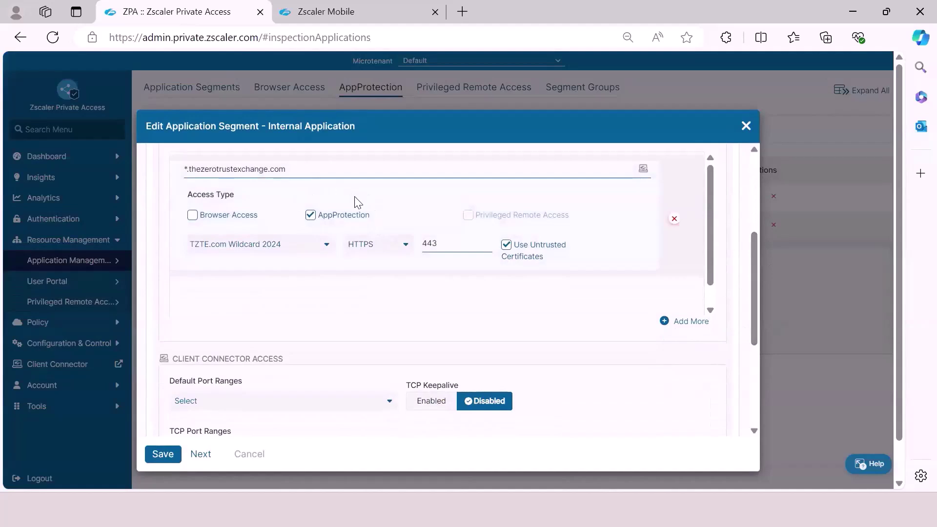
left_click(250, 454)
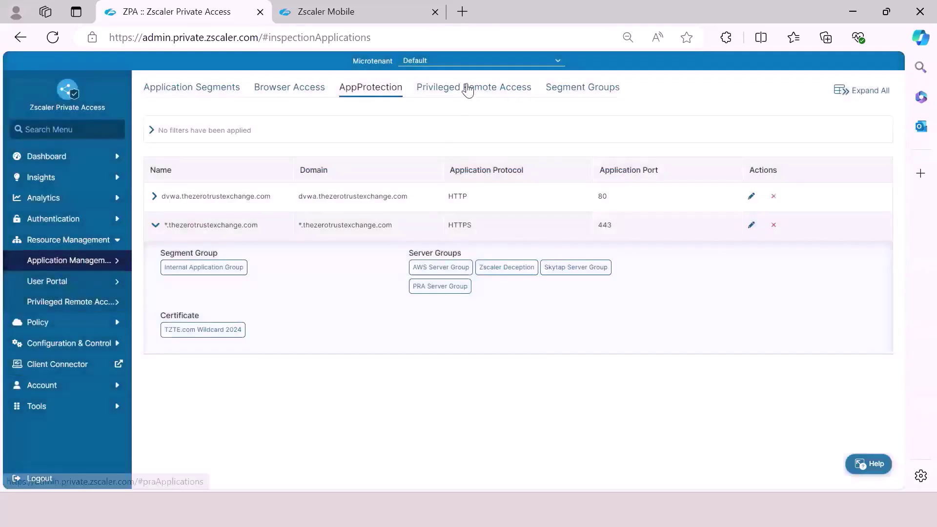
Review the Privileged Remote Access applications and the Browser Access applications.
left_click(468, 91)
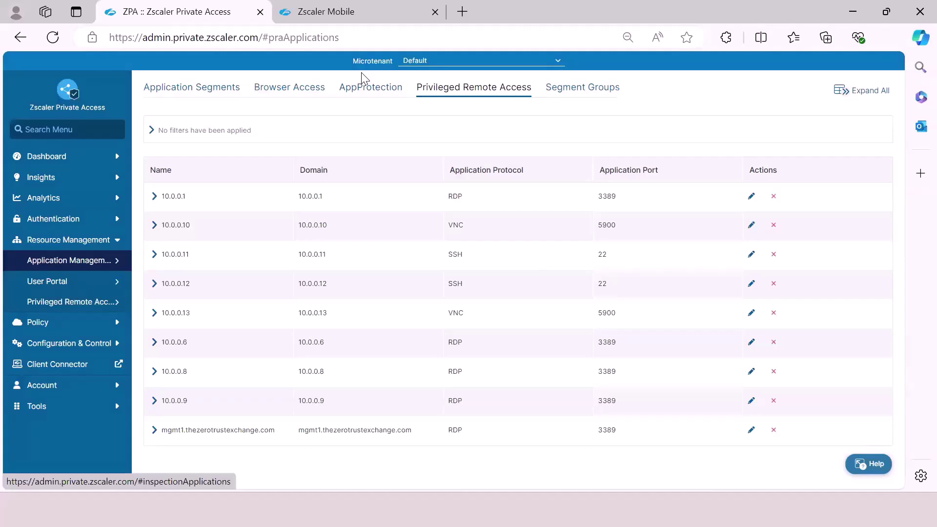
left_click(299, 94)
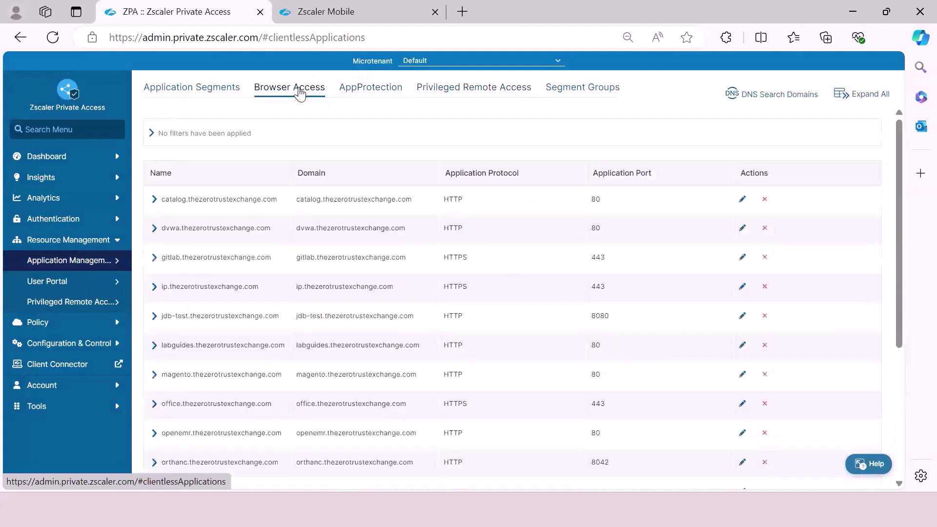
mouse_move(898, 238)
left_mouse_down()
mouse_move(888, 347)
mouse_move(900, 240)
left_mouse_up()
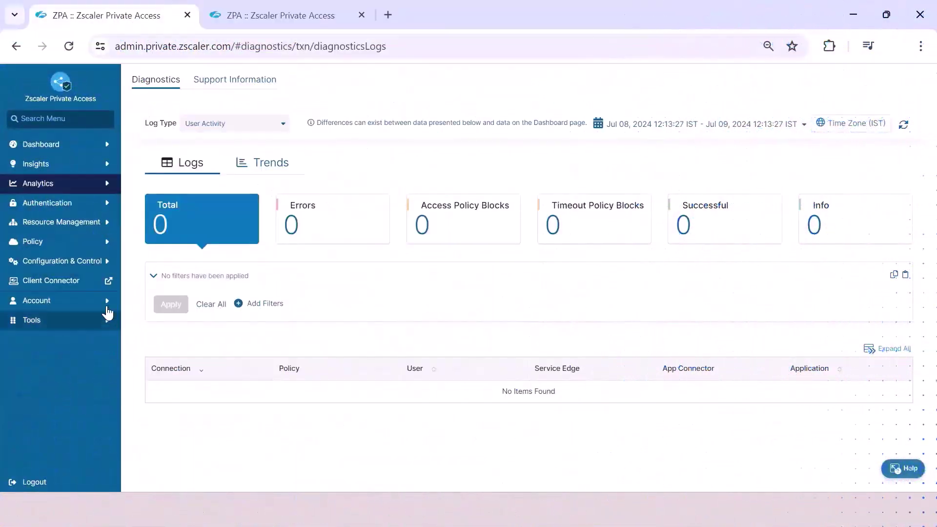
Show the access policy rules in the Zscaler Private Access portal.
left_click(107, 242)
left_click(80, 266)
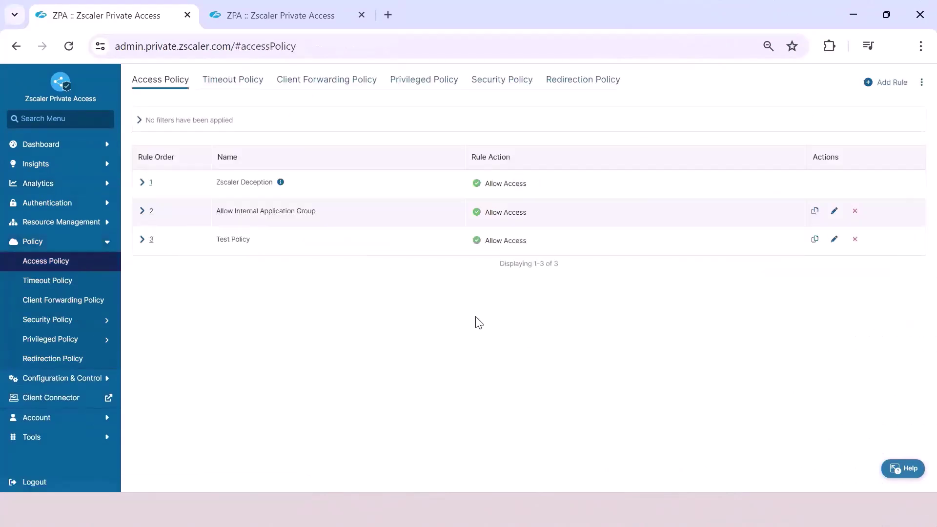
Expand the Zscaler Deception rule's details, and add a new access policy rule named TEST ACCESS POLICY.
left_click(142, 184)
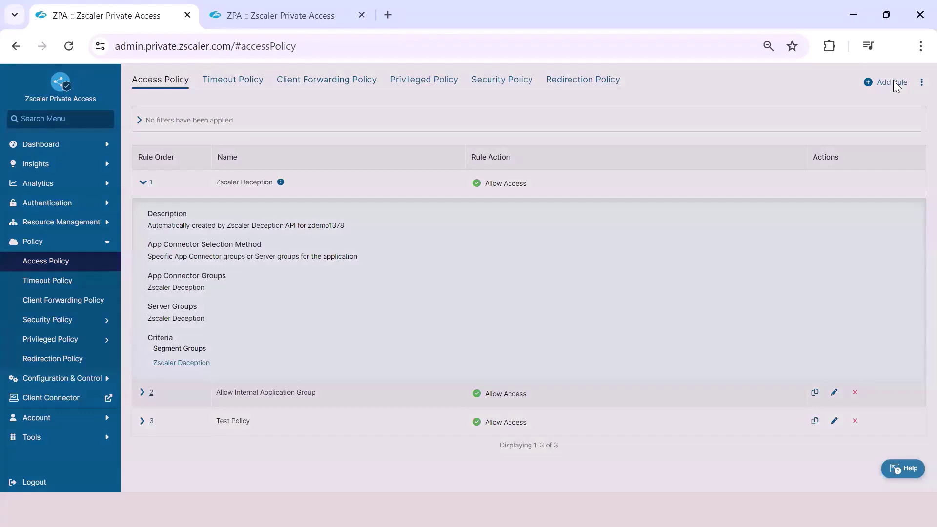
left_click(893, 83)
left_click(356, 153)
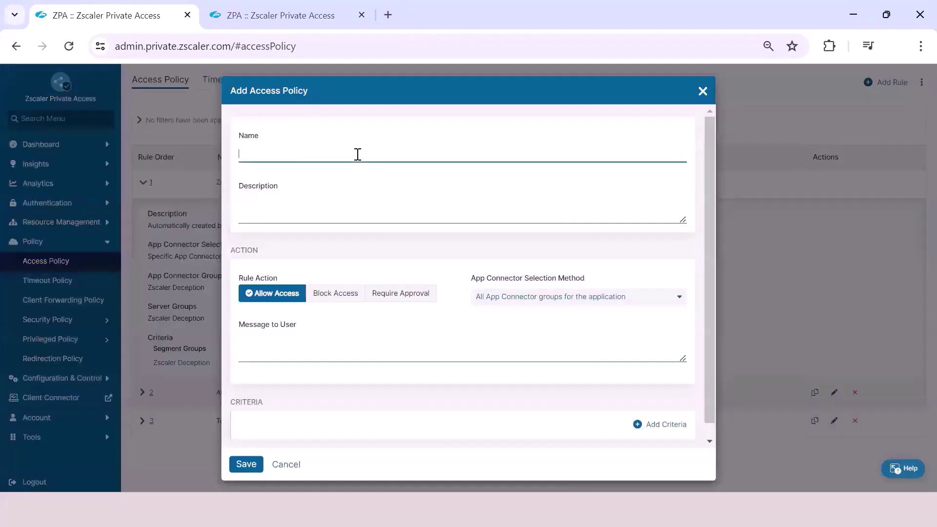
type("TEST ACCESS ")
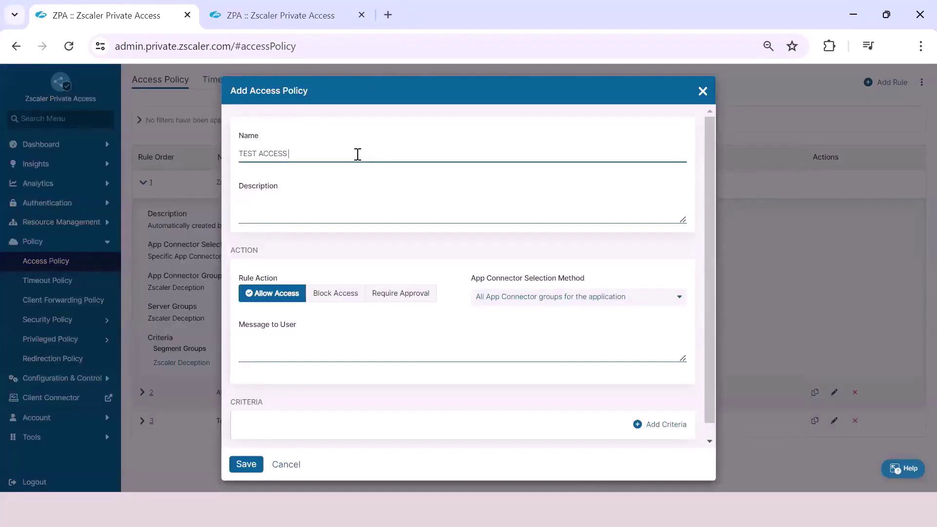
type("POLICY")
Add an applications criterion to the rule with the Internal Application segment and the Internal Application Group segment group.
scroll(711, 374, "down", 1)
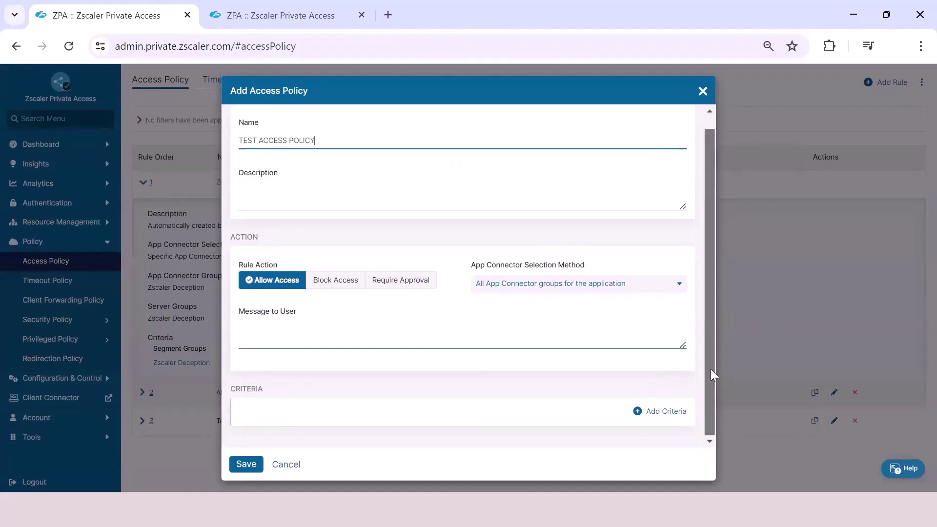
left_click(673, 411)
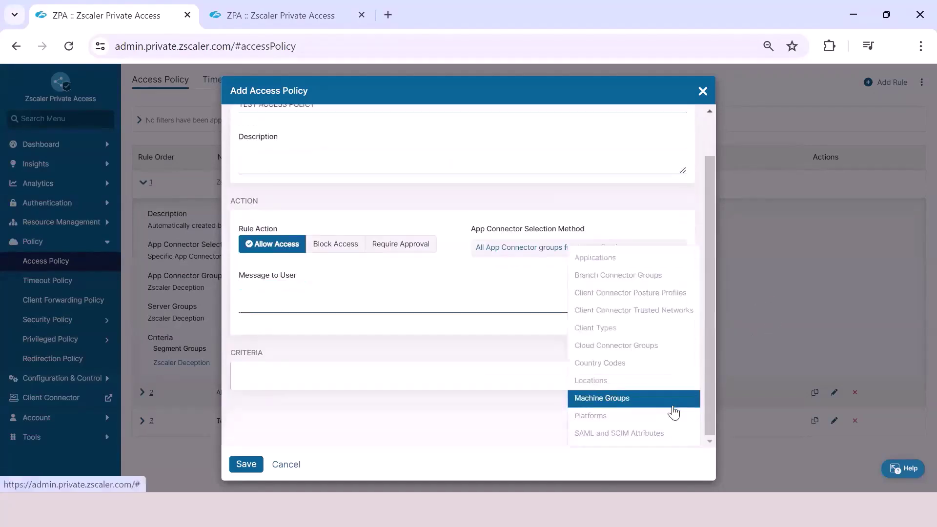
left_click(629, 258)
scroll(561, 371, "down", 3)
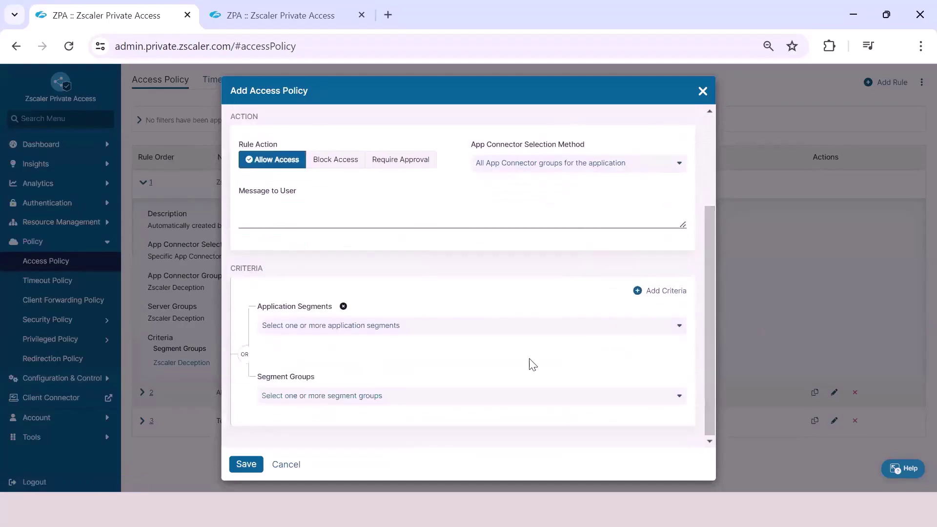
left_click(488, 326)
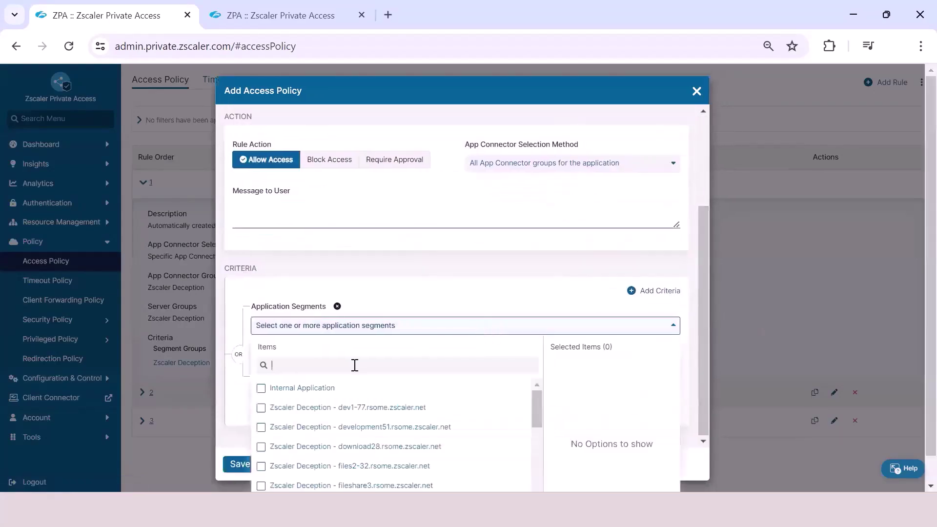
left_click(324, 388)
left_click(429, 299)
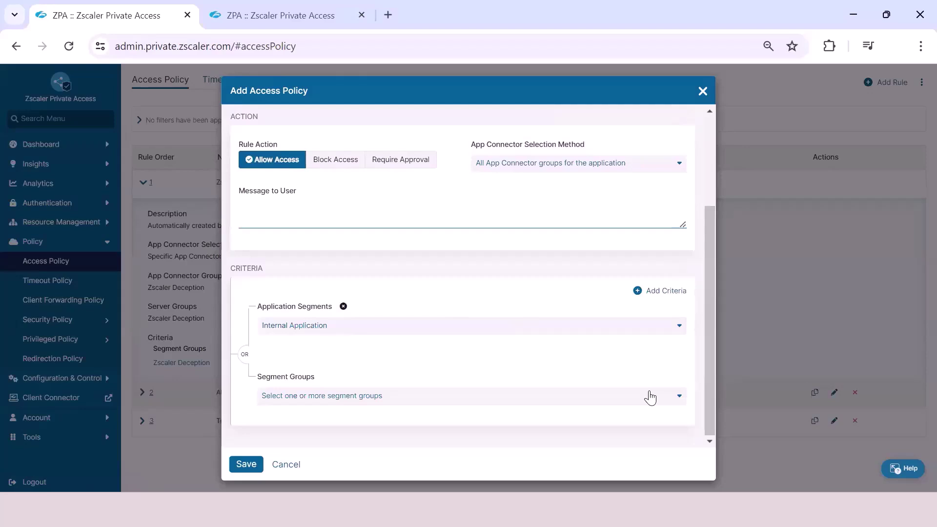
left_click(650, 398)
left_click(341, 326)
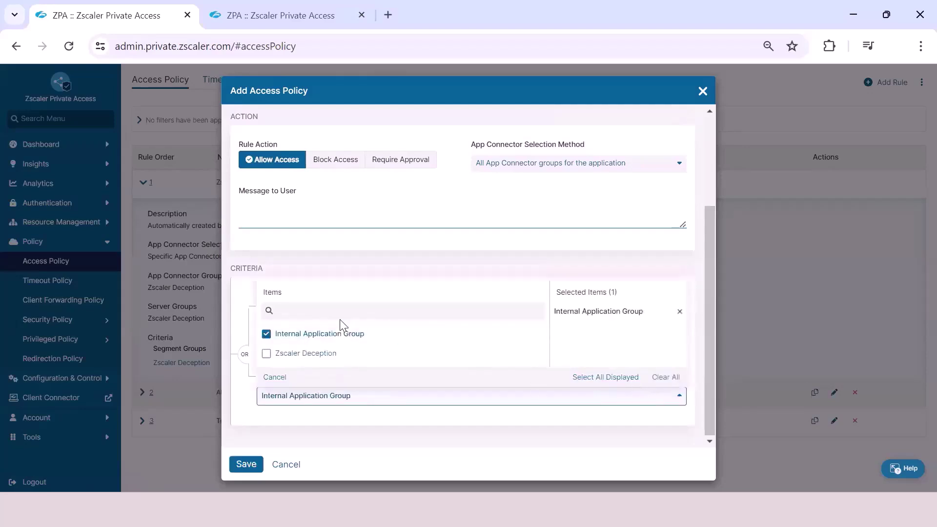
left_click(435, 269)
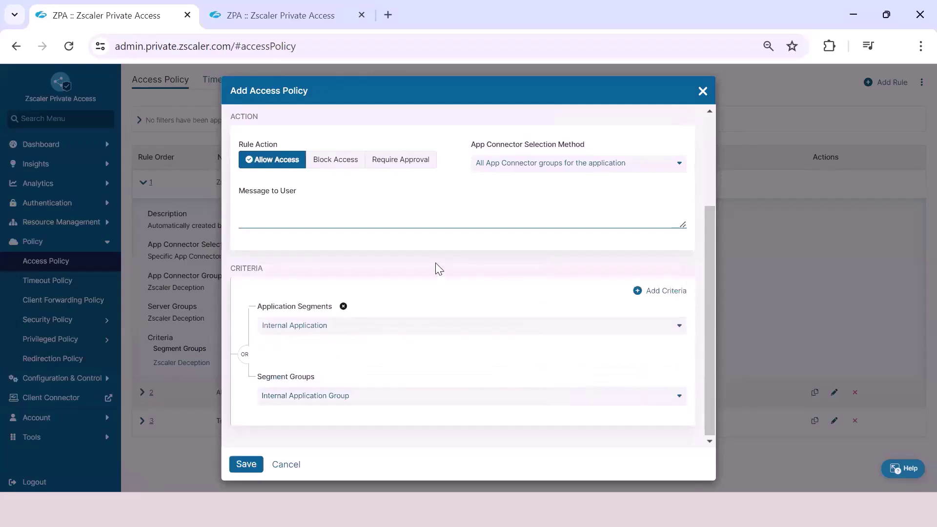
Add a Client Connector posture profile criterion requiring the OS (zscaler.net) profile to be verified.
left_click(666, 291)
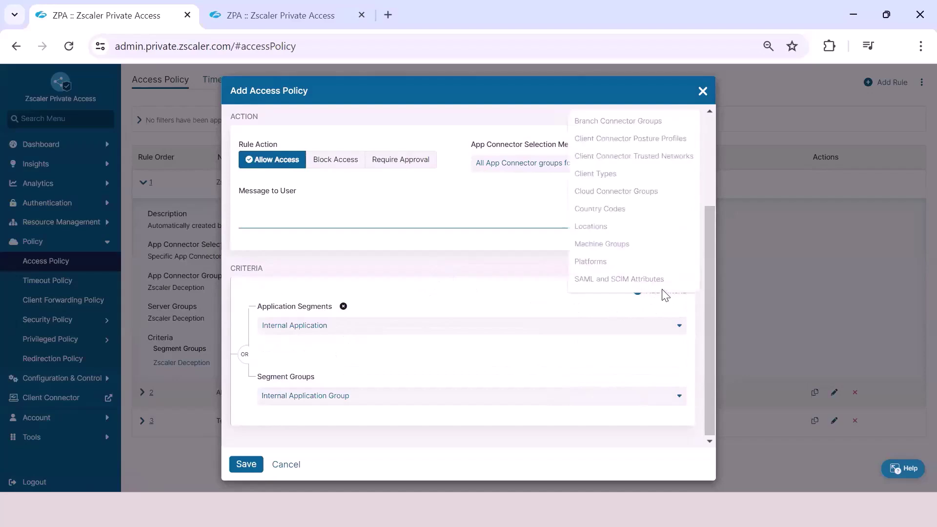
left_click(632, 141)
left_click_drag(707, 266, 517, 374)
left_click(348, 387)
left_click(323, 412)
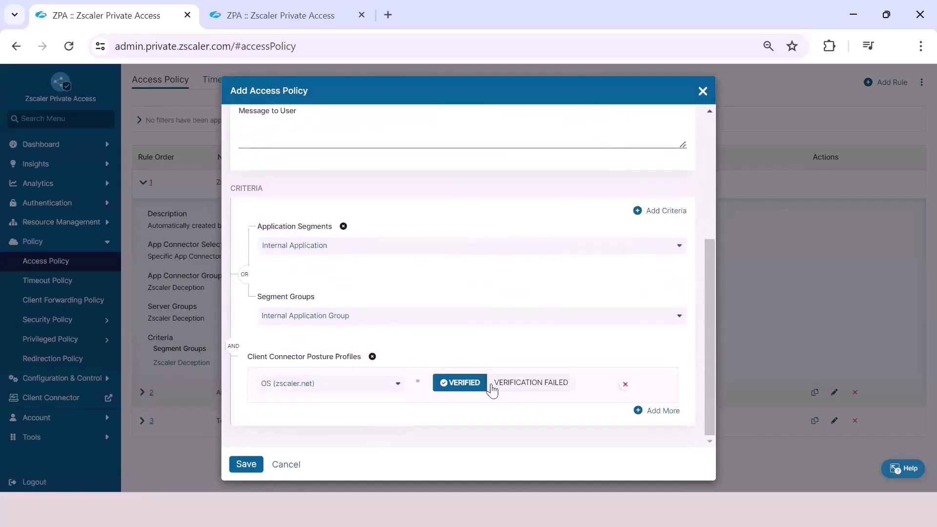
Add a client types criterion covering Web Browser, Machine Tunnel, ZIA Service Edge, Client Connector and Cloud Connector.
left_click(668, 216)
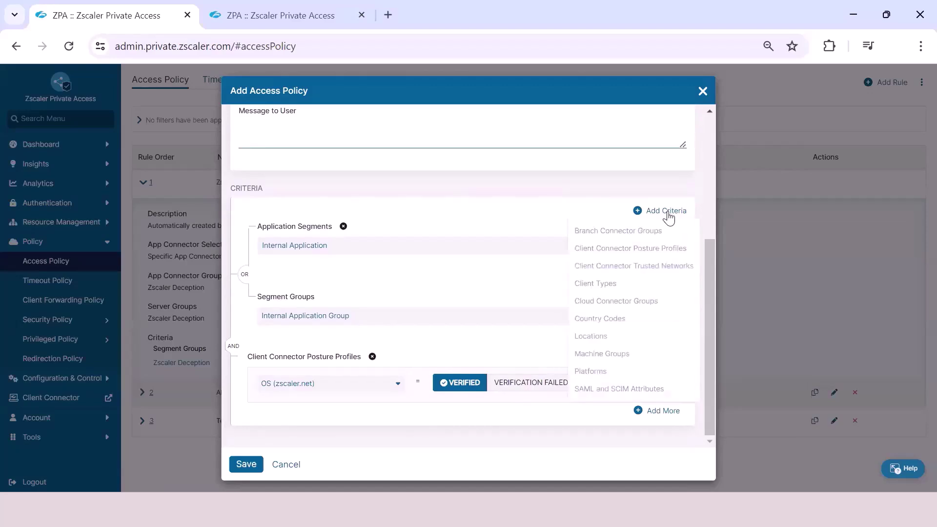
left_click(637, 290)
scroll(706, 252, "up", 2)
scroll(602, 336, "down", 3)
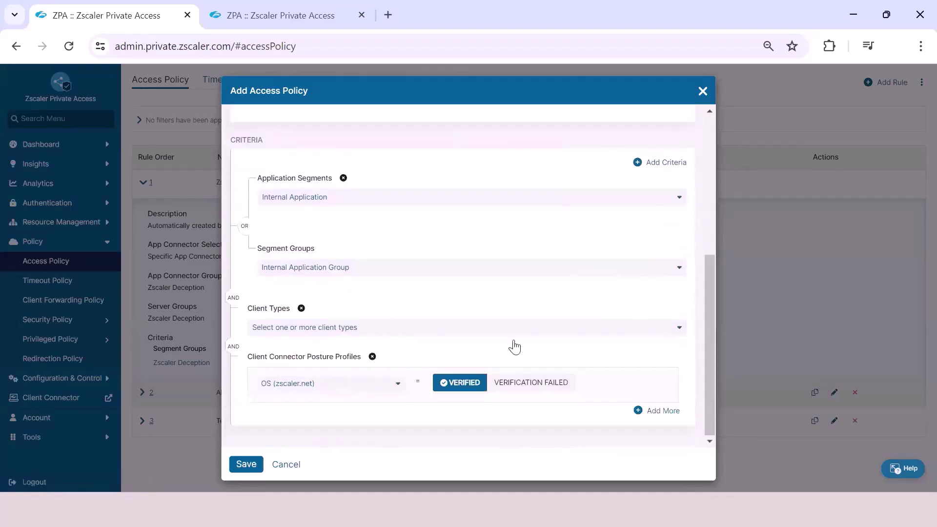
left_click(343, 333)
left_click(301, 187)
left_click(313, 202)
left_click(315, 221)
left_click(315, 261)
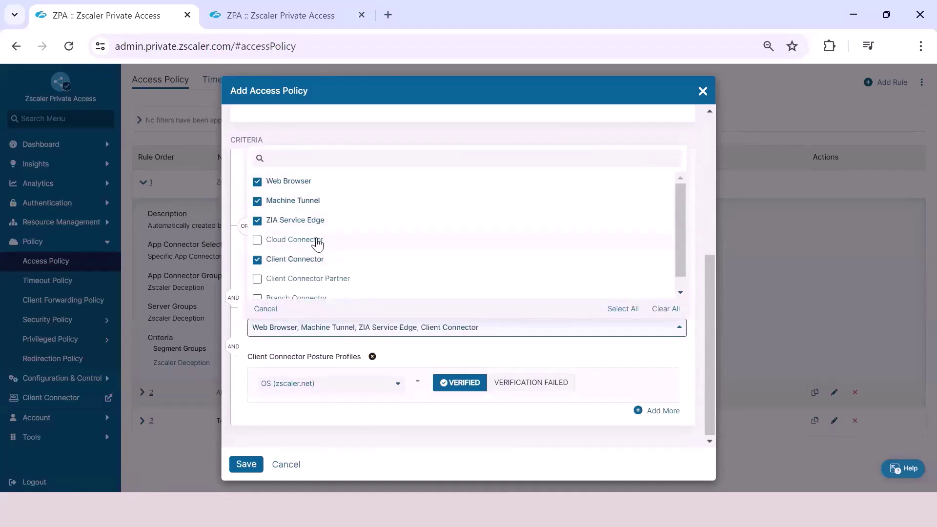
left_click(309, 244)
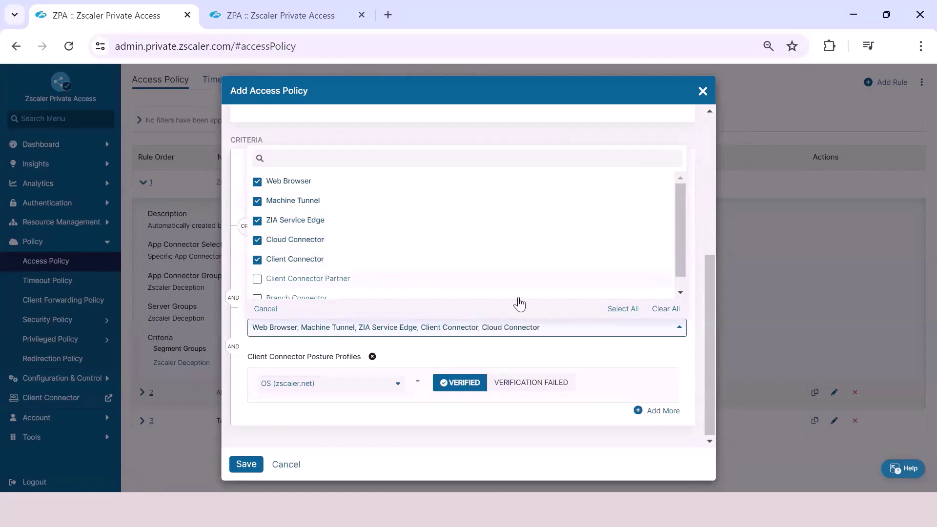
scroll(707, 219, "up", 5)
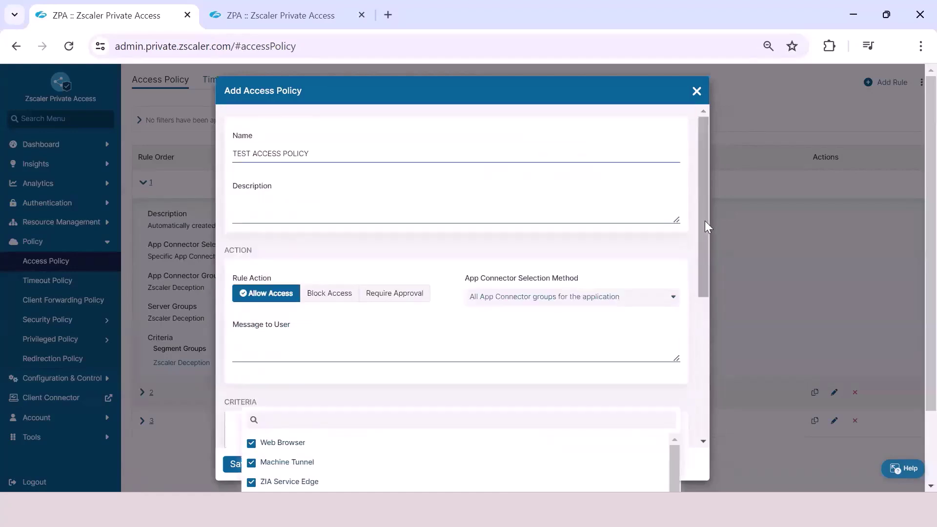
left_click(679, 251)
Add a SAML and SCIM attributes criterion using the sample Idp identity provider with any SAML attribute.
left_click_drag(718, 246, 695, 331)
left_click(694, 277)
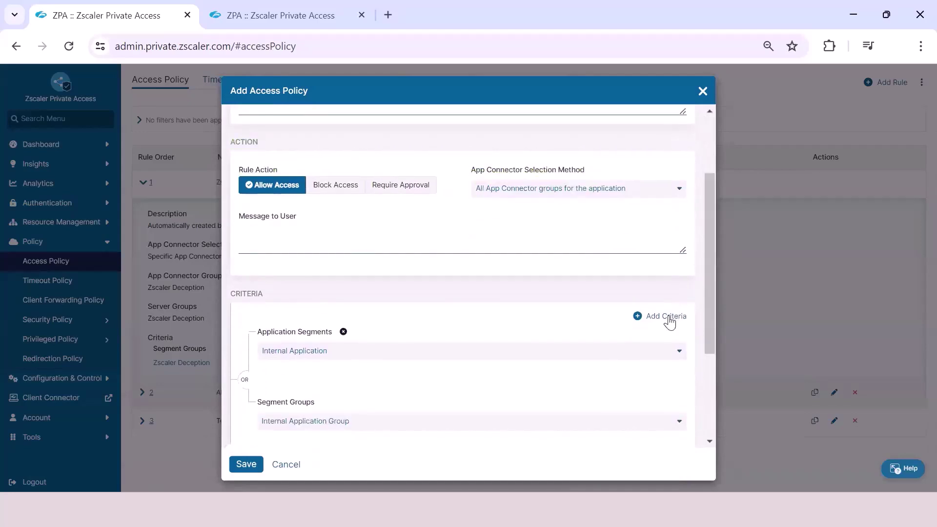
left_click(668, 318)
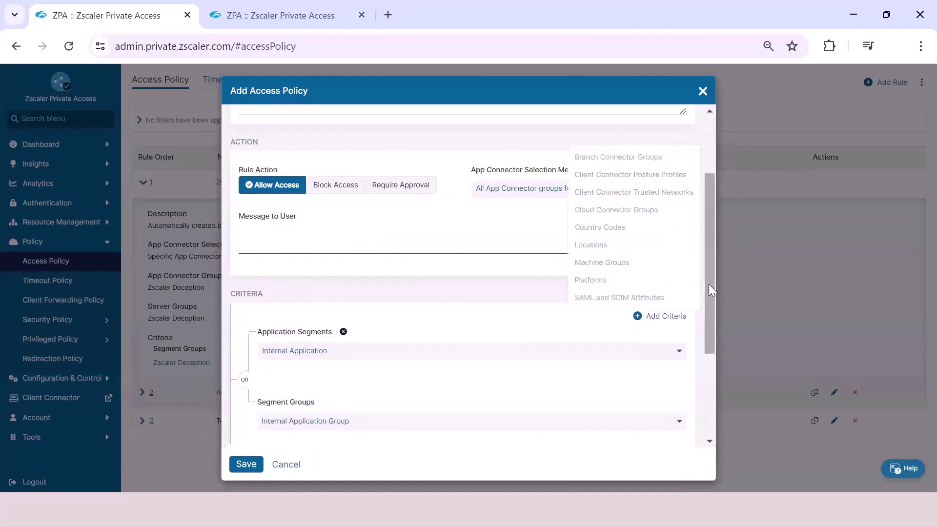
left_click(646, 299)
scroll(709, 267, "down", 1)
left_click_drag(709, 268, 682, 334)
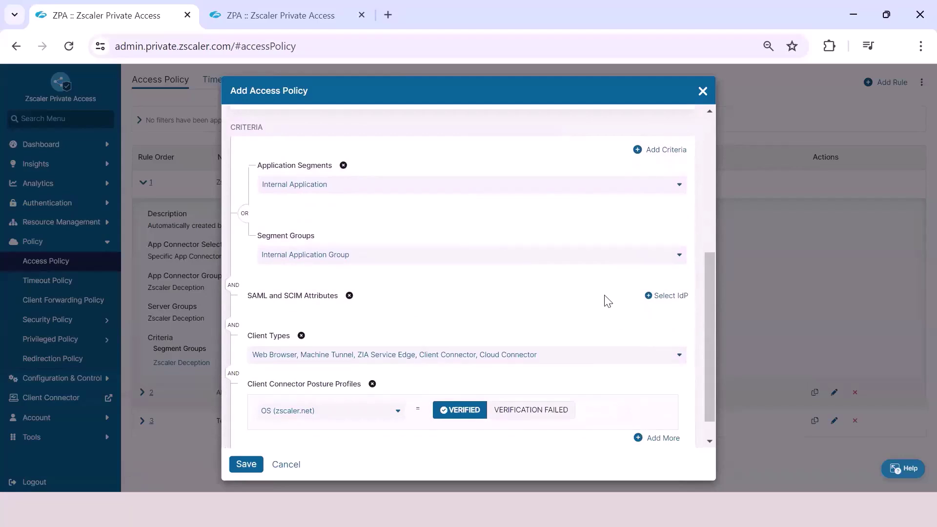
left_click(666, 295)
left_click(644, 331)
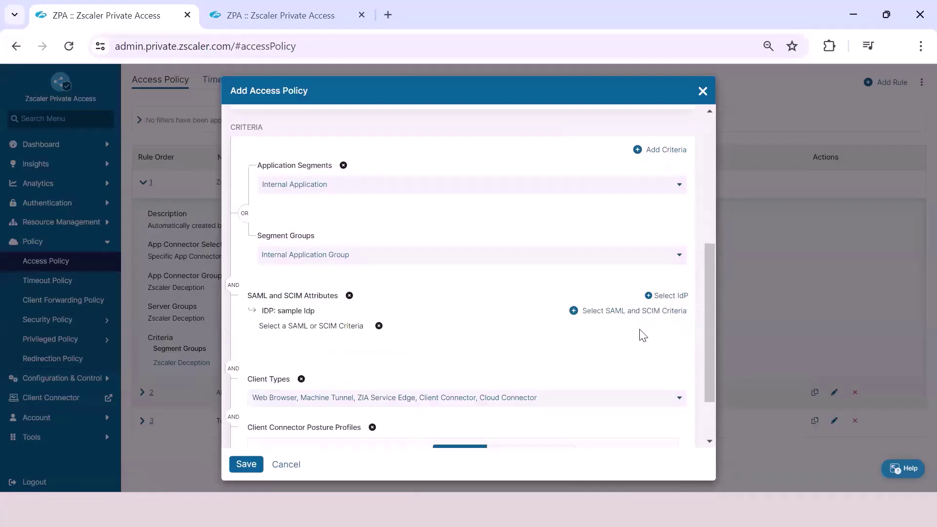
left_click(593, 312)
left_click(609, 330)
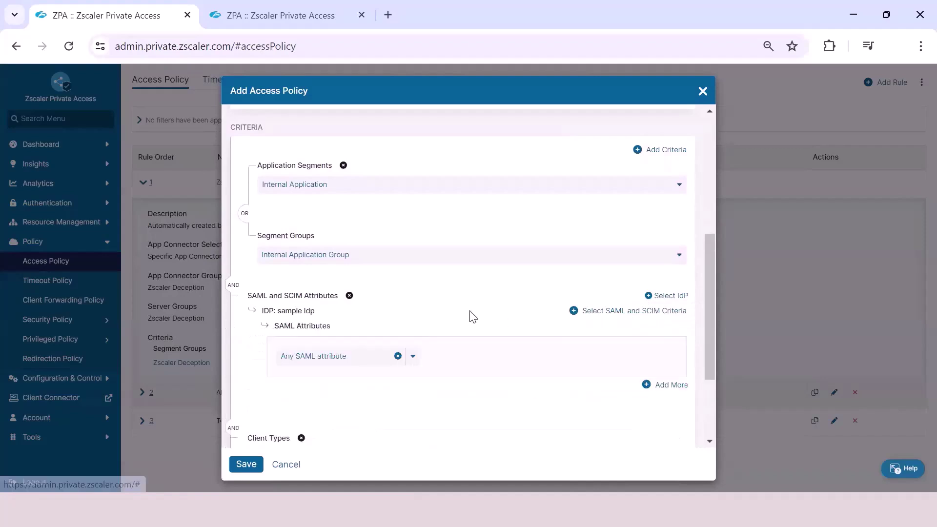
scroll(705, 307, "down", 3)
mouse_move(366, 239)
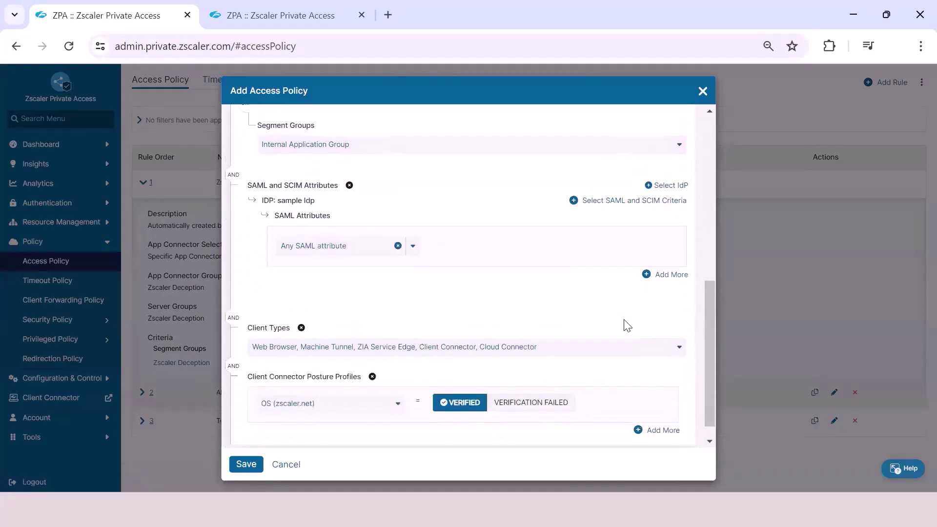
Restrict the rule to the Zscaler Deception App Connector group and the server group named Server Group, and save the access policy.
left_click_drag(709, 311, 714, 183)
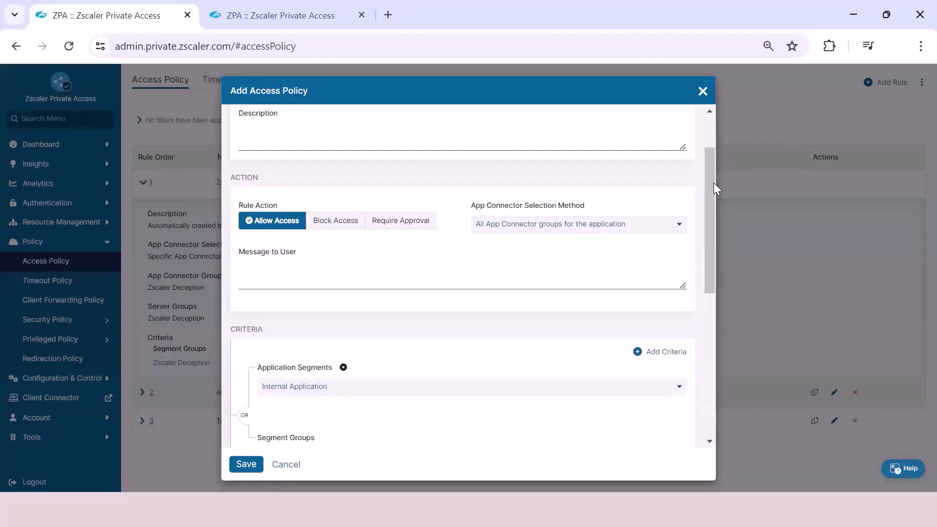
left_click(642, 234)
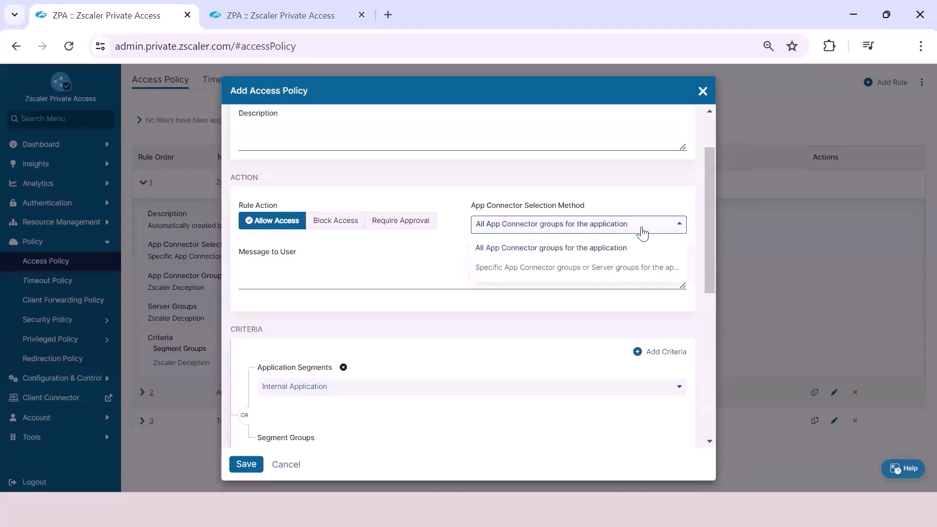
left_click(579, 268)
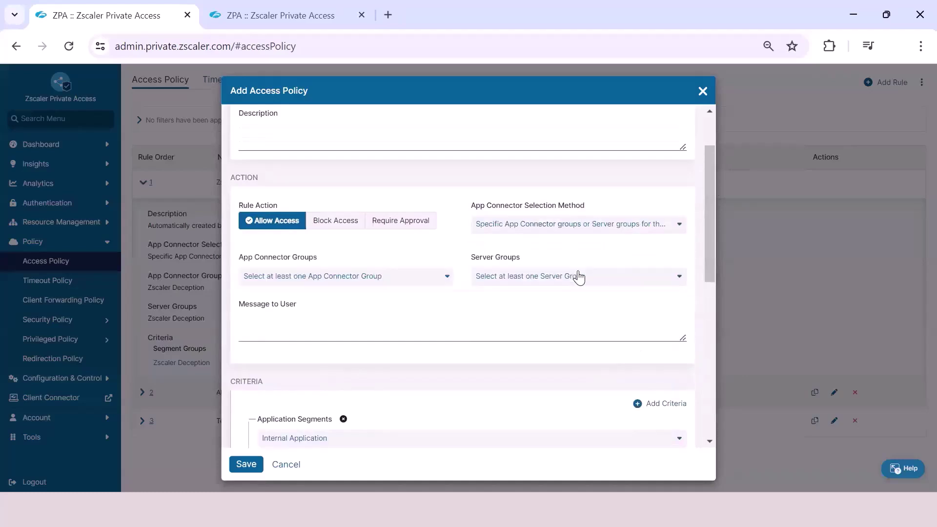
left_click(388, 277)
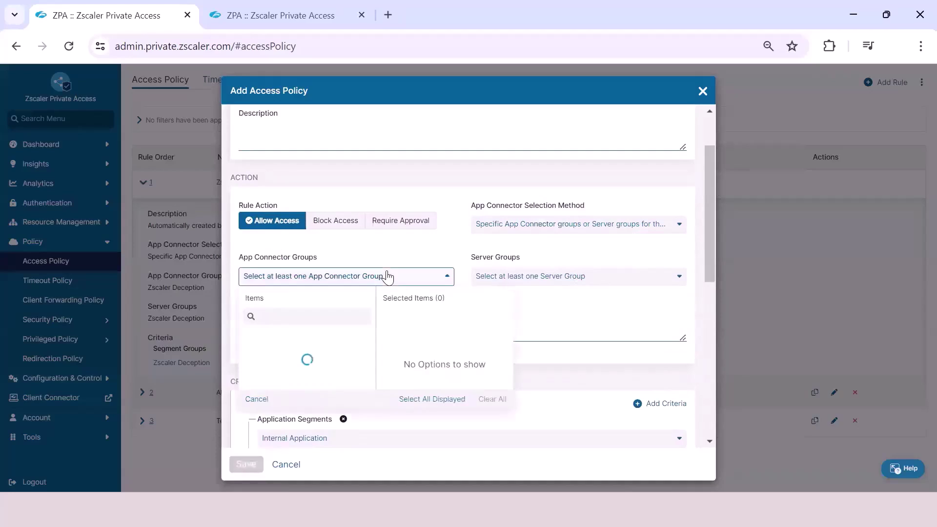
left_click(307, 340)
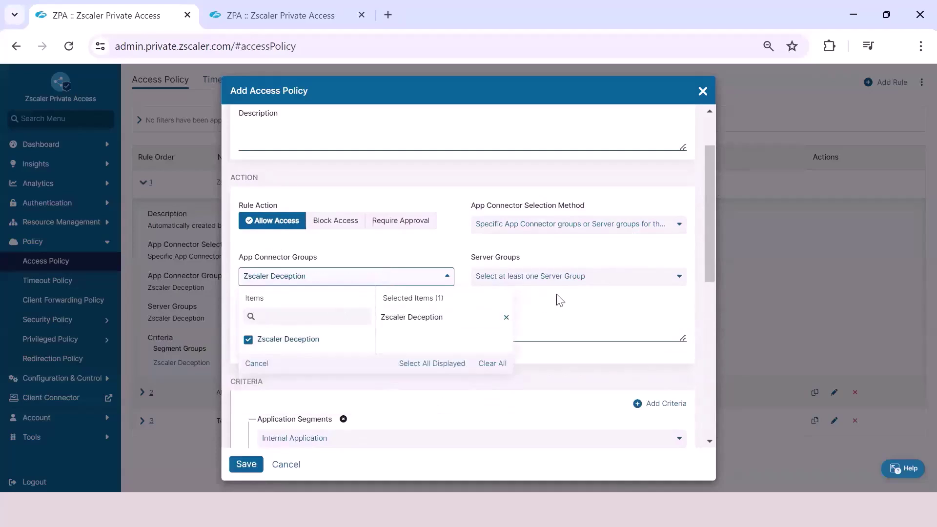
left_click(565, 281)
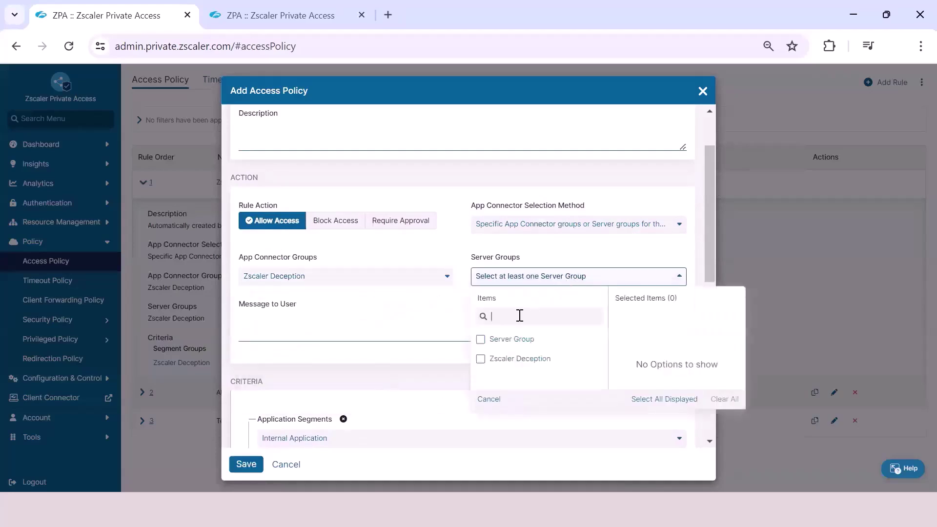
left_click(514, 338)
left_click(442, 314)
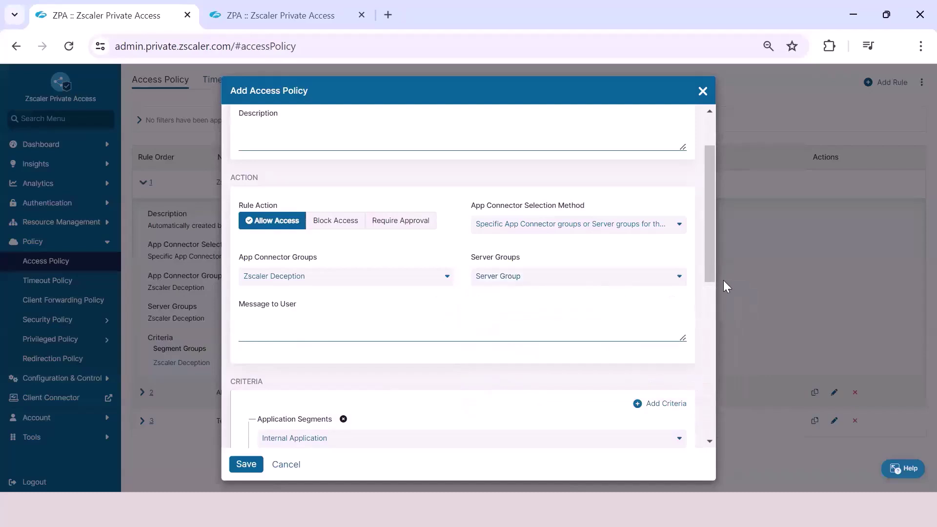
left_click_drag(708, 268, 708, 423)
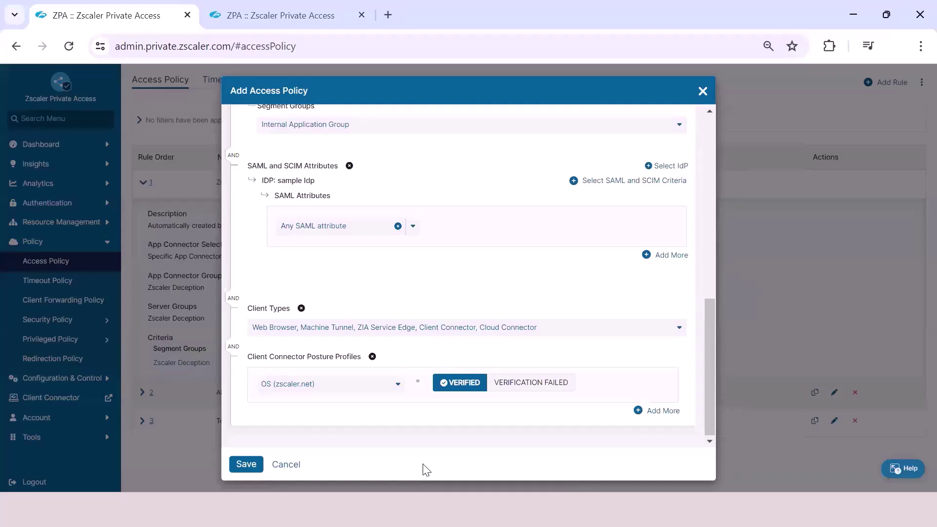
left_click(240, 465)
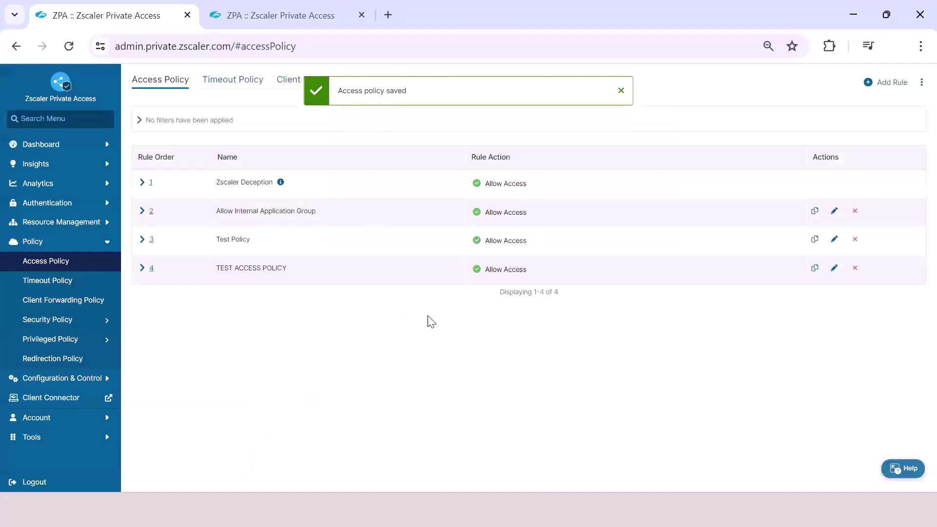
Try a 360-day authentication timeout on the default timeout policy rule and discard the edit.
left_click(252, 84)
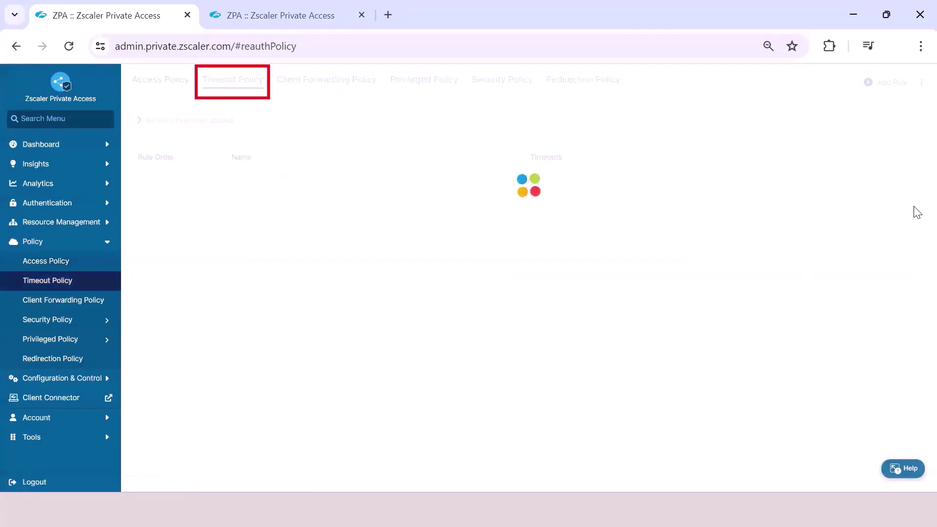
scroll(916, 278, "down", 3)
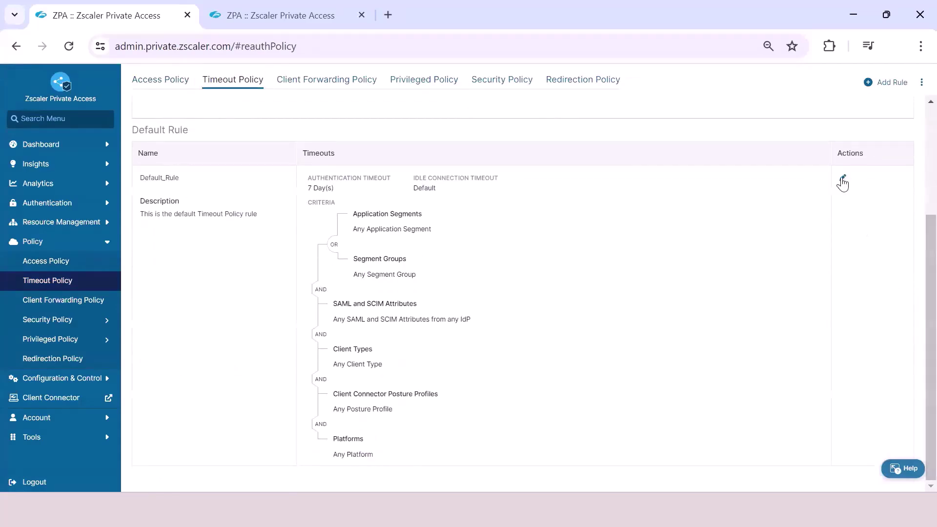
left_click(842, 178)
left_click_drag(711, 254, 711, 288)
left_click(405, 239)
type("360")
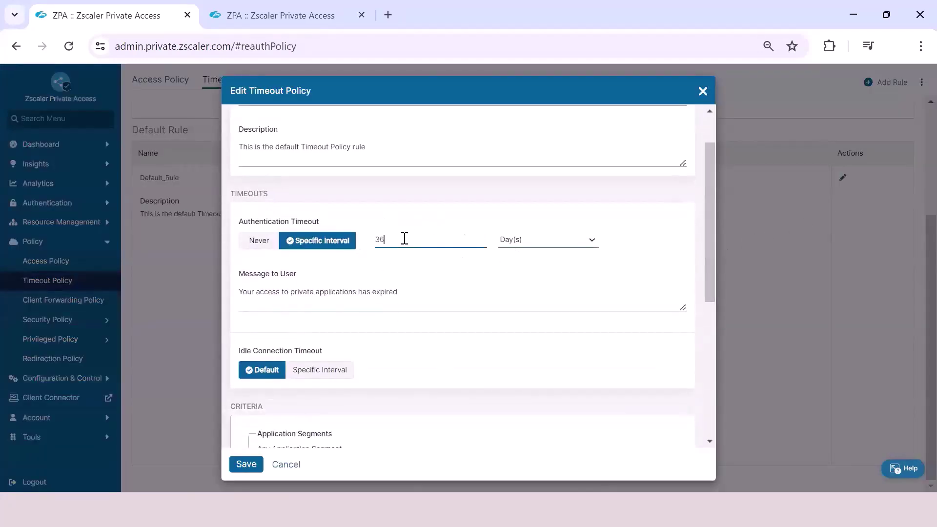
left_click(523, 241)
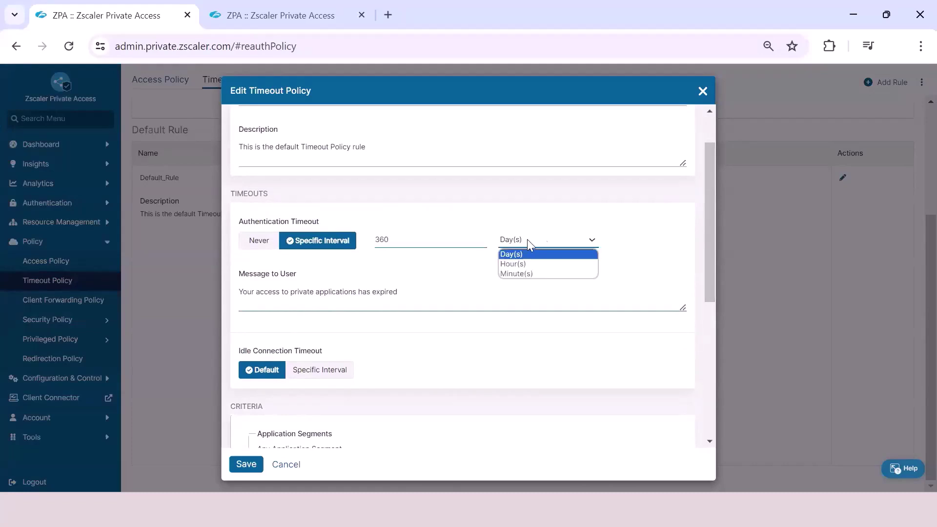
left_click(672, 225)
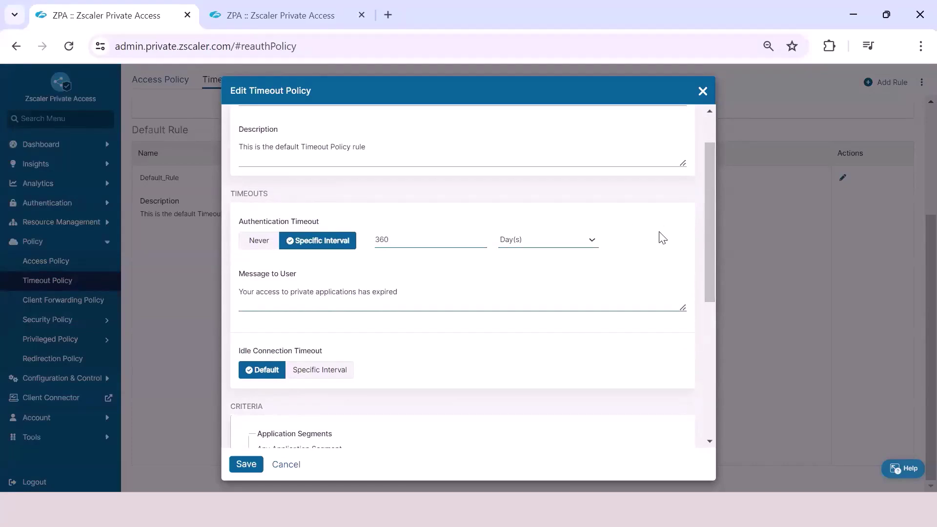
left_click(286, 465)
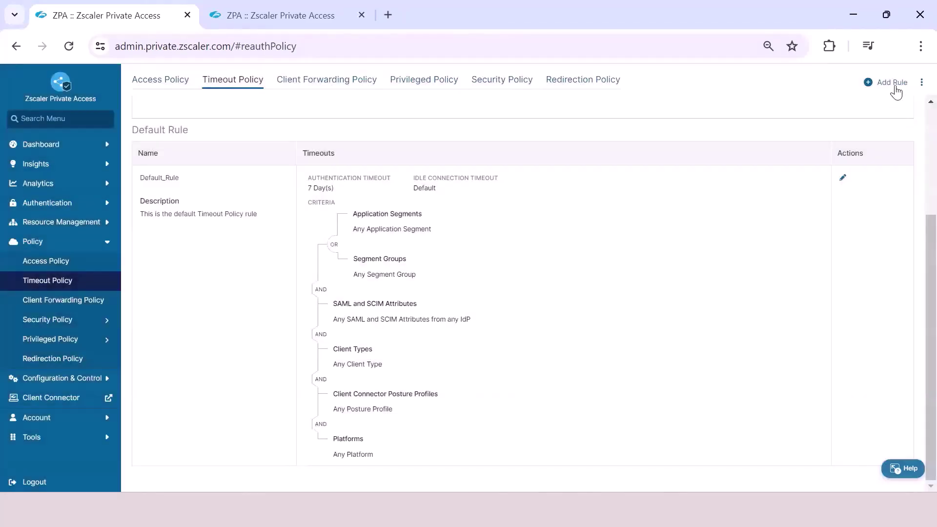
Examine the timeout settings and available criteria for a new timeout policy rule, and close the form without saving.
left_click(893, 83)
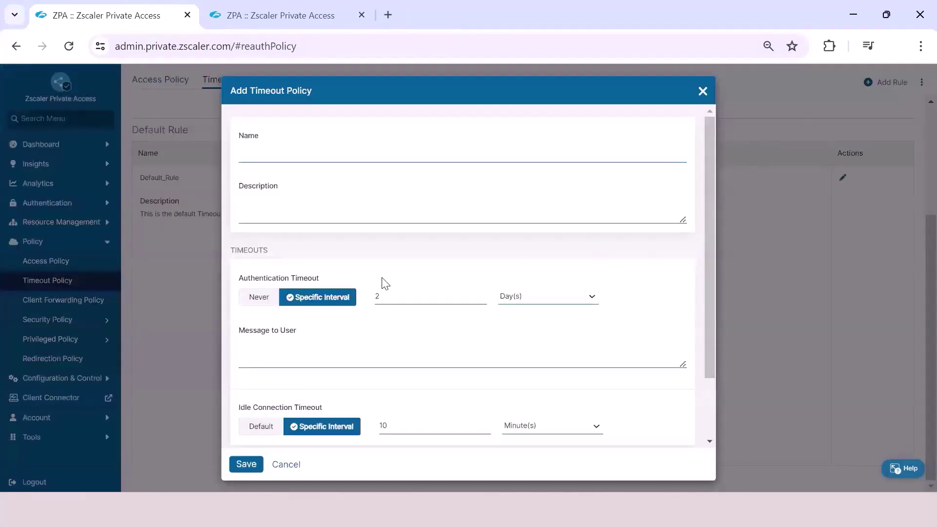
left_click_drag(708, 266, 706, 347)
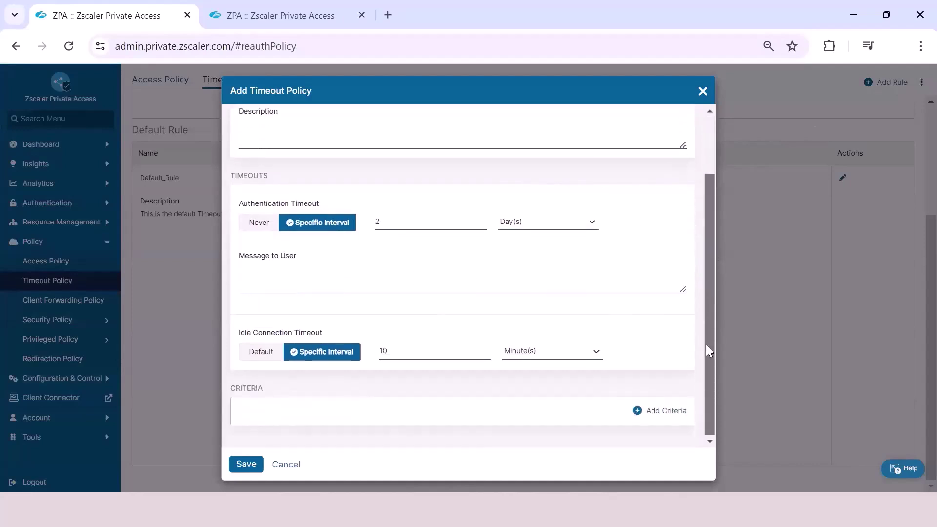
left_click(666, 411)
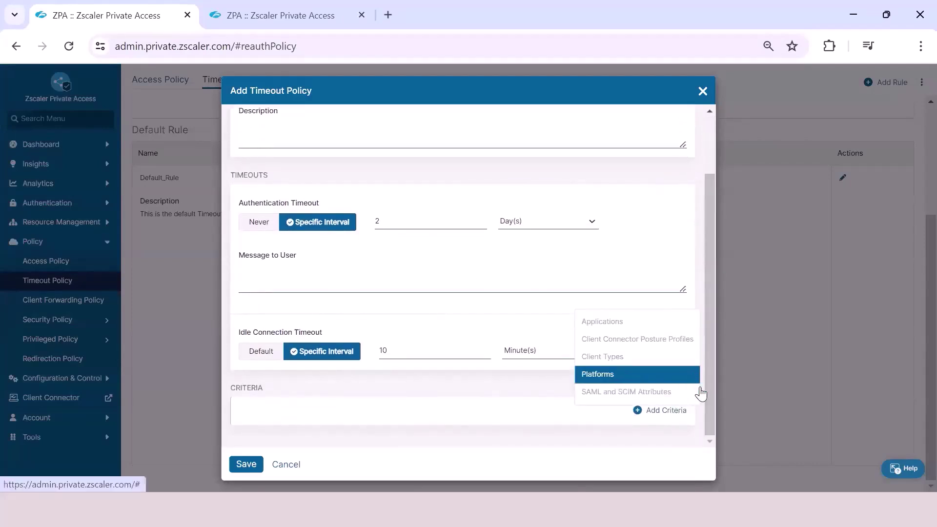
left_click(286, 466)
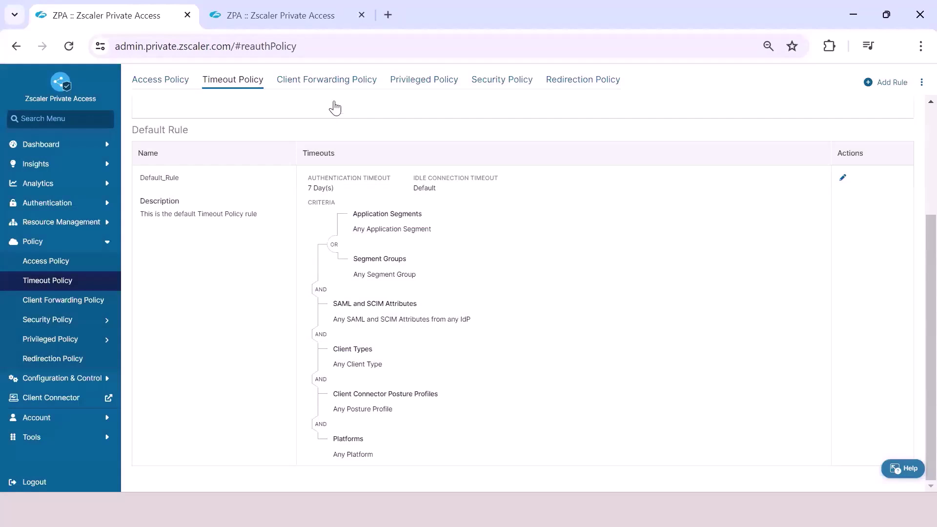
Review the default client forwarding policy rule's action and criteria, and check the defined application segments.
left_click(339, 82)
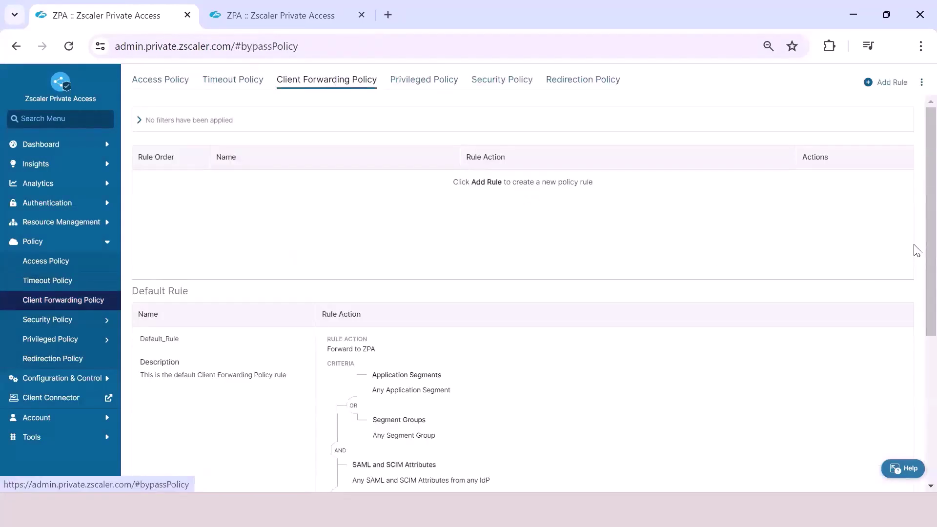
scroll(913, 256, "down", 4)
scroll(907, 375, "down", 1)
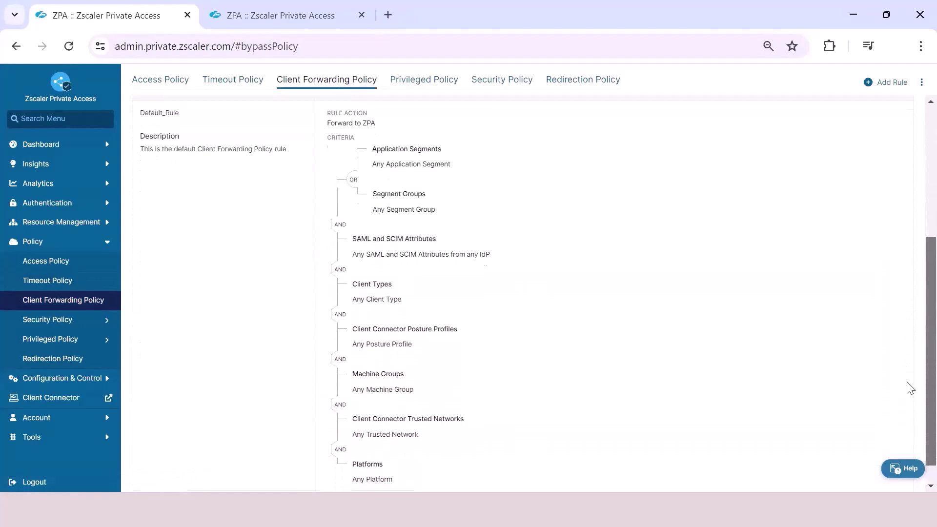
left_click(318, 19)
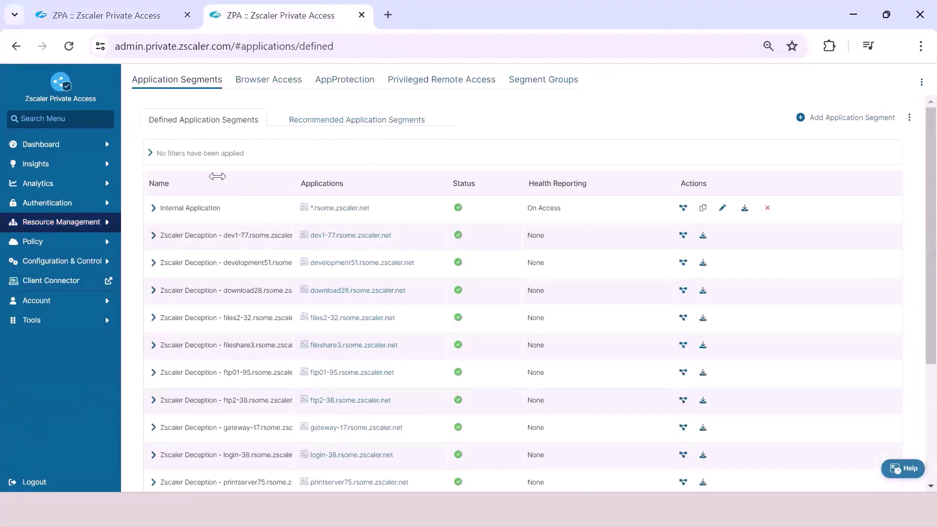
left_click(154, 20)
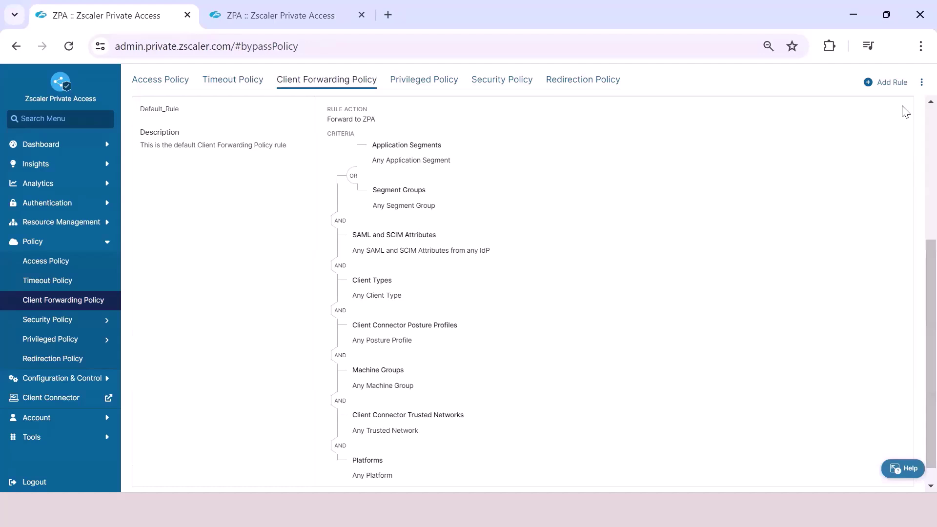
Start a new client forwarding policy rule with the Bypass ZPA action and look through the available criteria types.
left_click(891, 83)
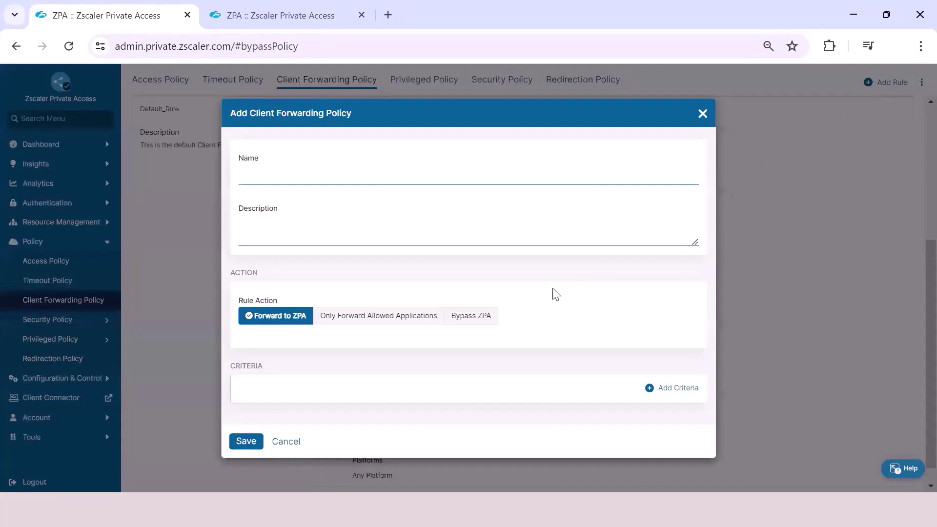
left_click(347, 320)
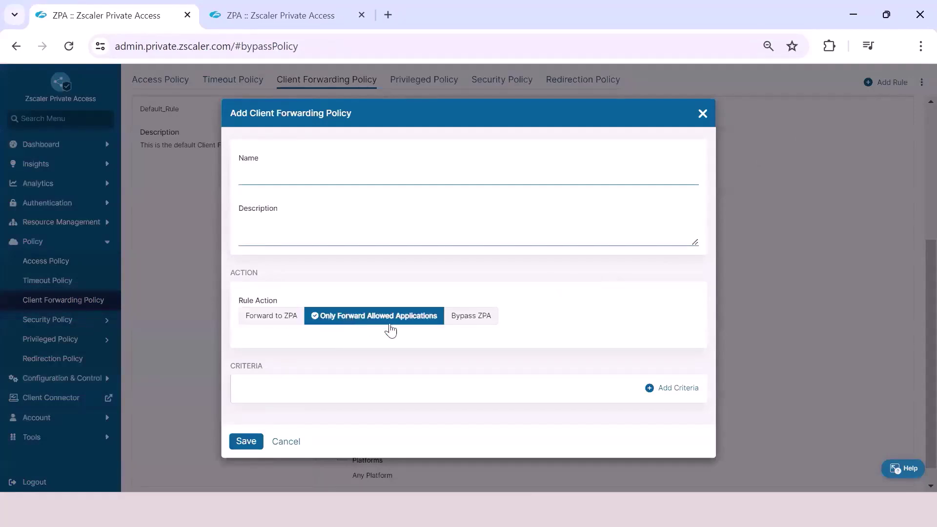
left_click(472, 320)
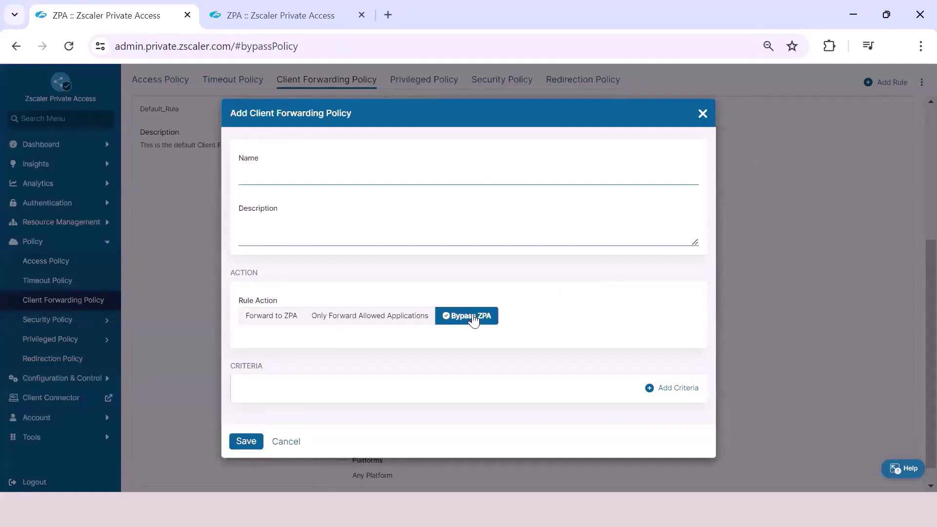
left_click(678, 389)
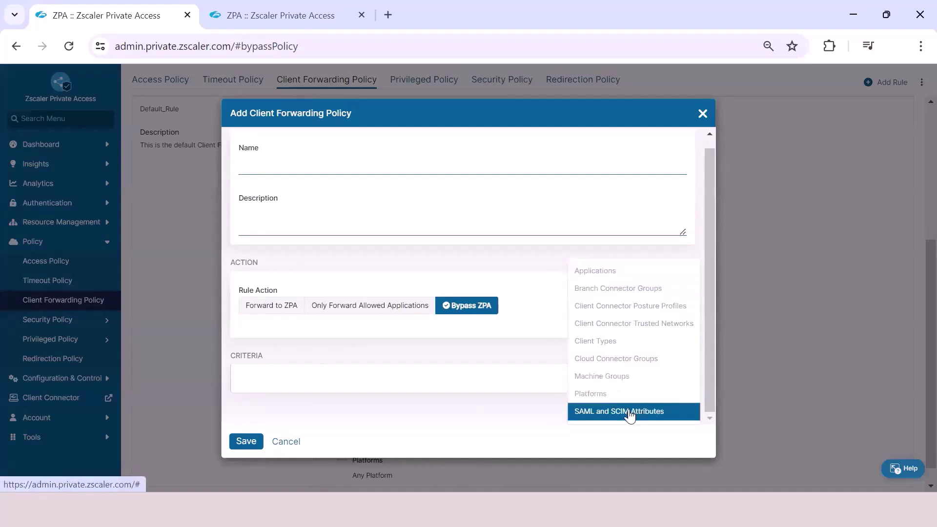
left_click(578, 446)
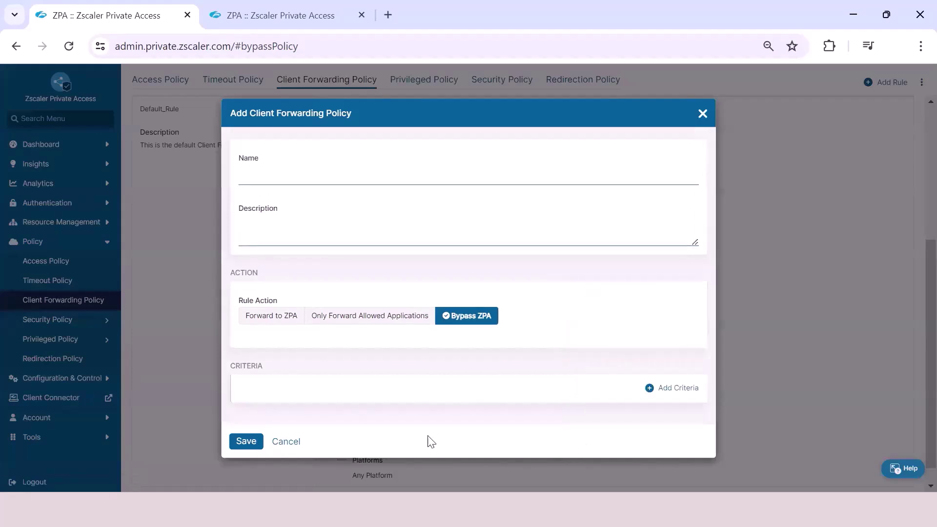